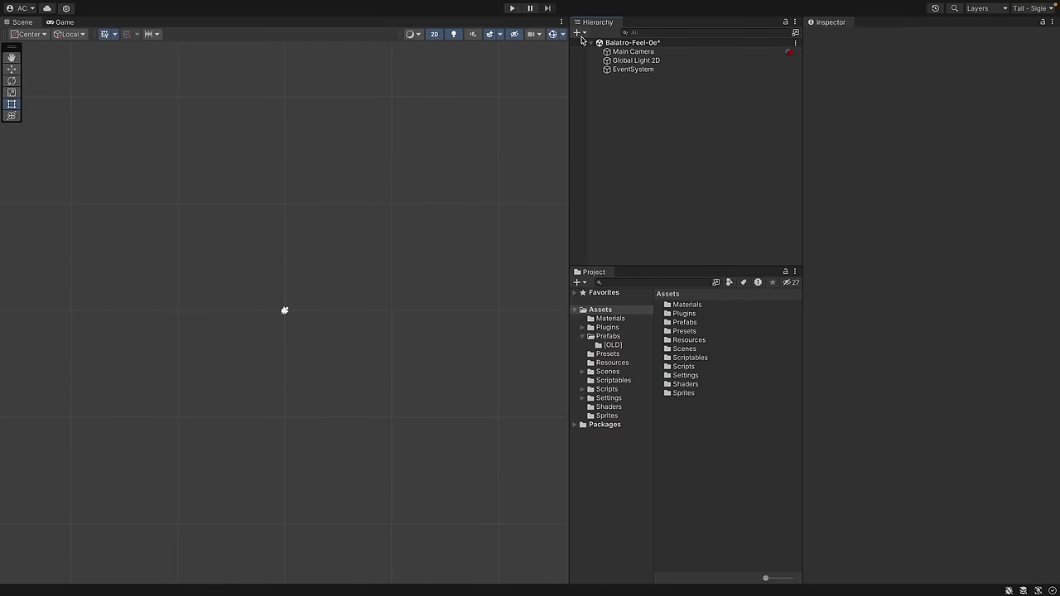
# Create a UI Canvas with a white UI Image inside it
pyautogui.click(581, 35)
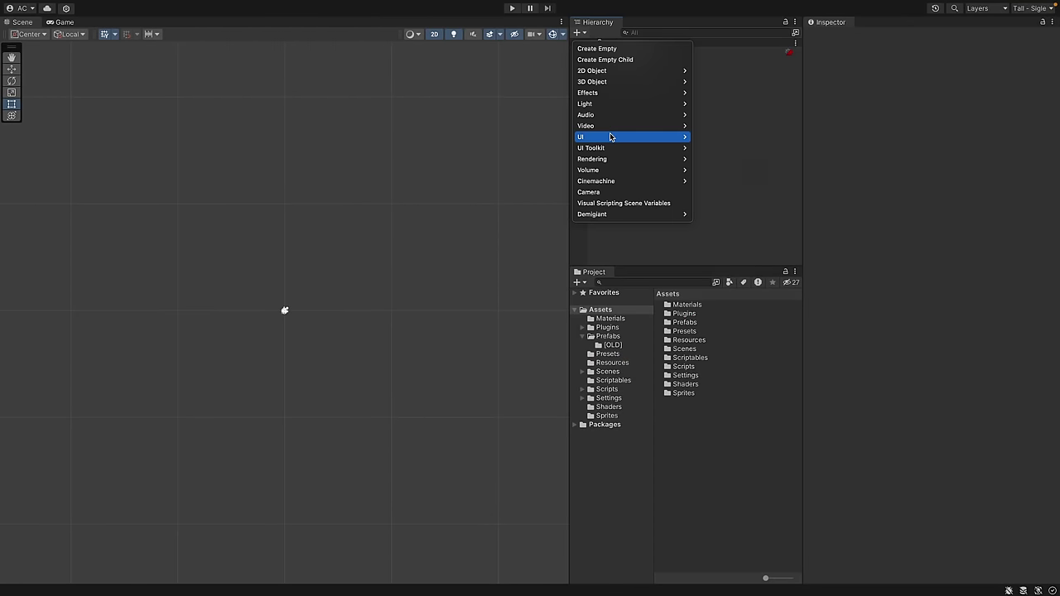
pyautogui.moveTo(611, 137)
pyautogui.click(722, 272)
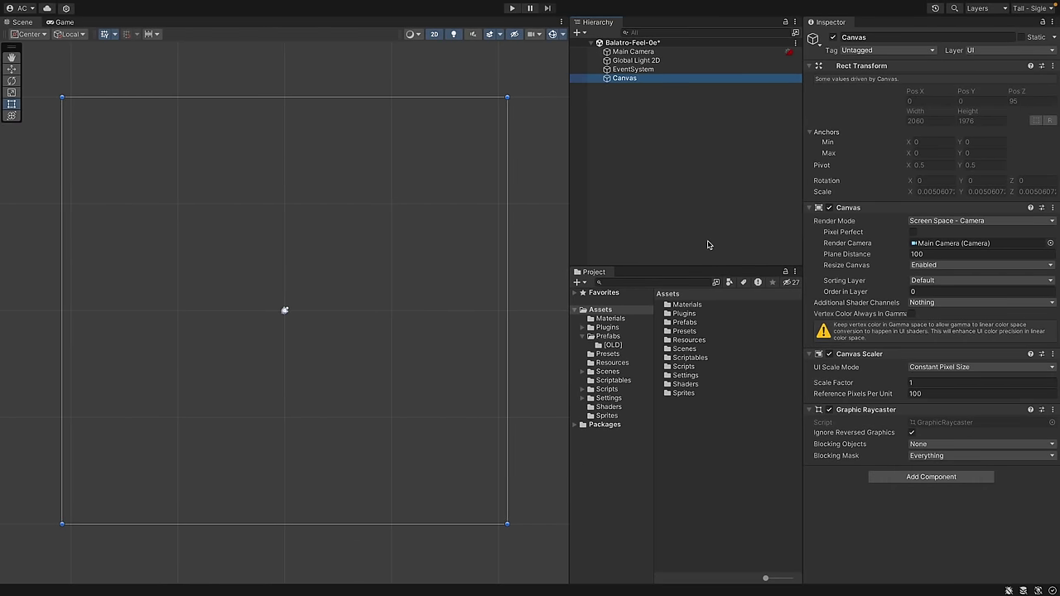
pyautogui.rightClick(607, 79)
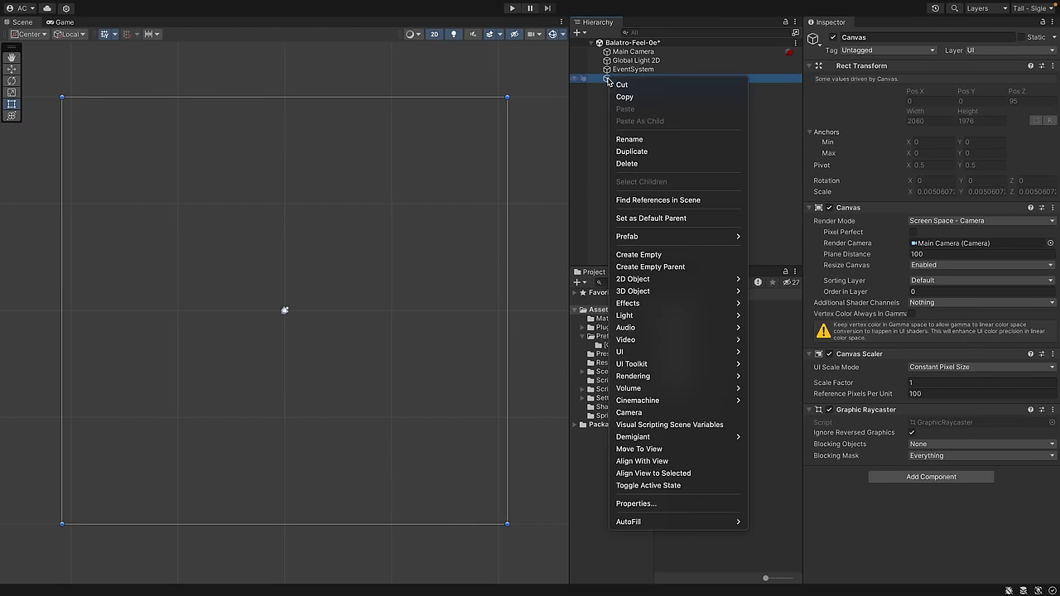
pyautogui.moveTo(630, 352)
pyautogui.click(770, 353)
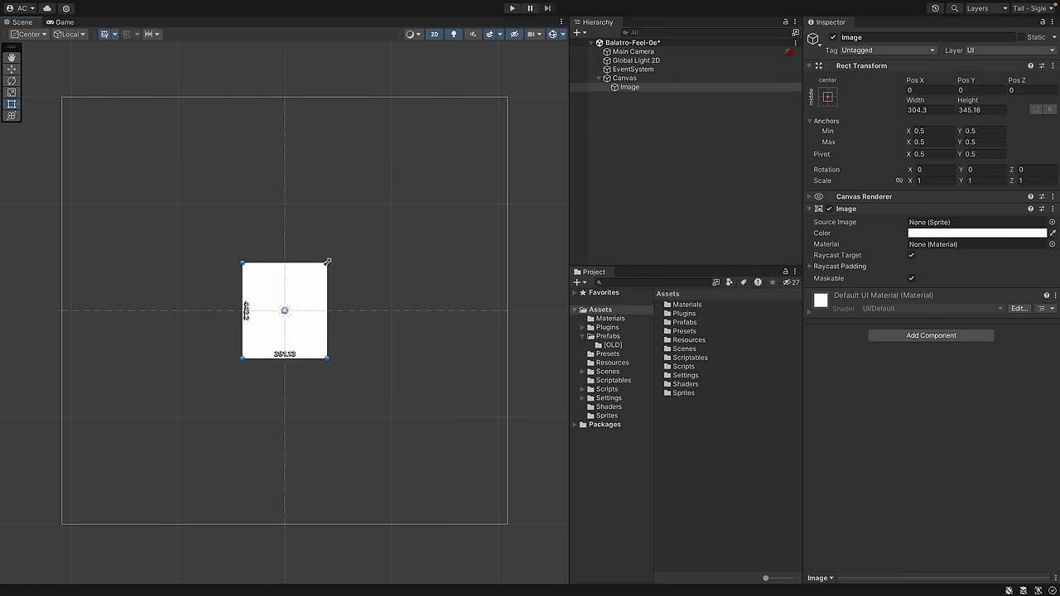
# Add a Selectable component to the Image
pyautogui.click(931, 336)
pyautogui.write('selec')
pyautogui.press('Return')
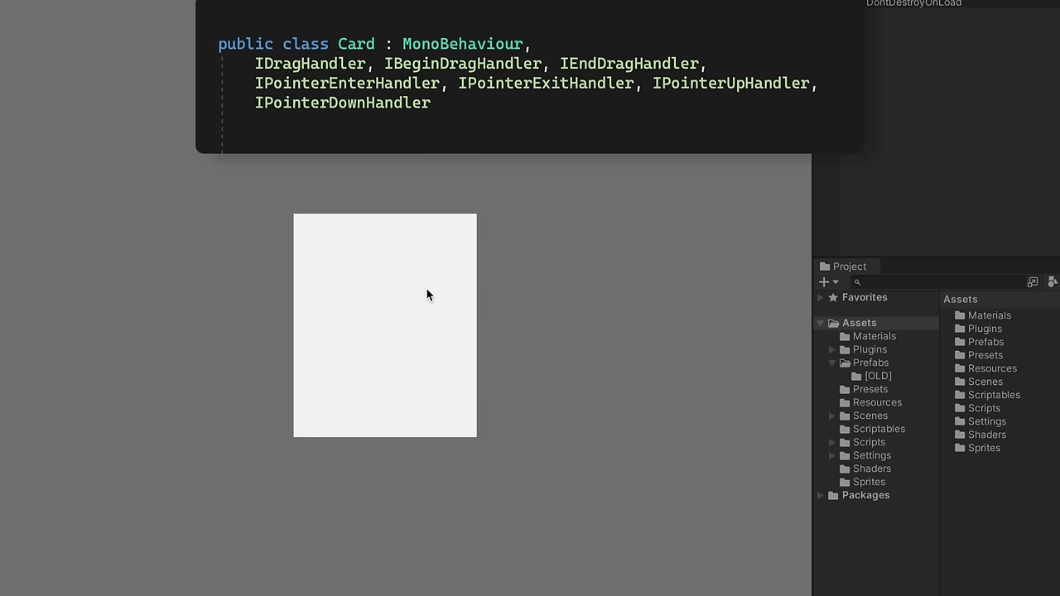
# In Play mode, check the card's grey pressed tint, then drag it up-right and back
pyautogui.click(426, 289)
pyautogui.click(444, 292)
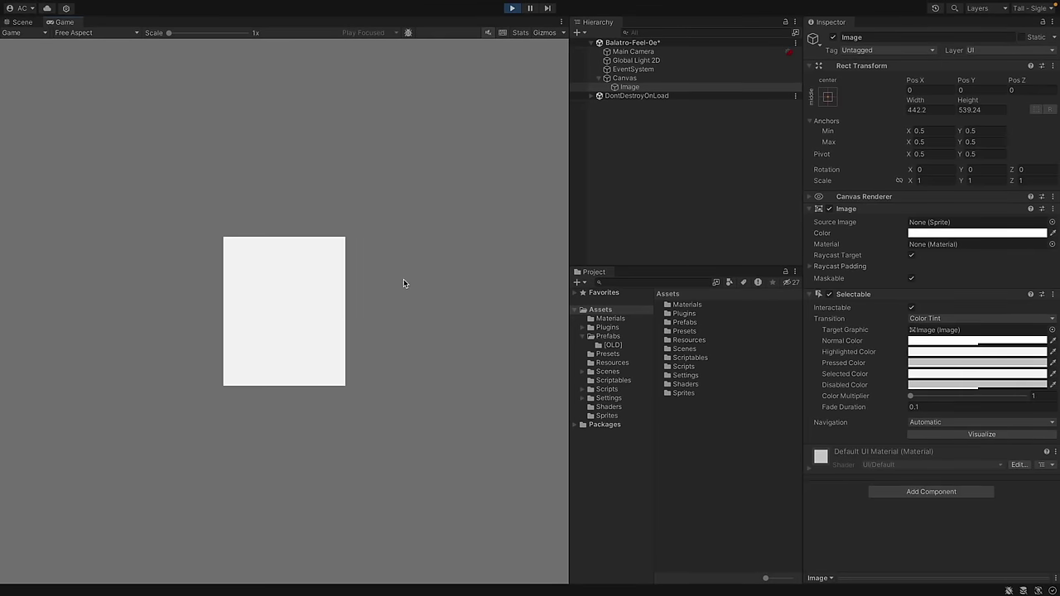
pyautogui.moveTo(154, 364); pyautogui.dragTo(316, 306)
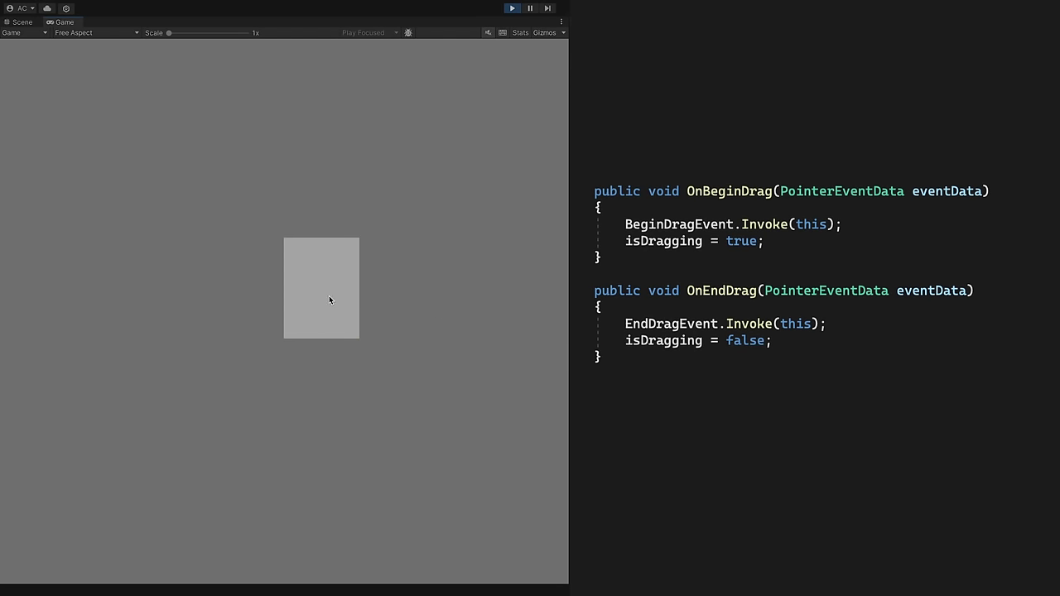
pyautogui.moveTo(395, 134); pyautogui.dragTo(244, 358)
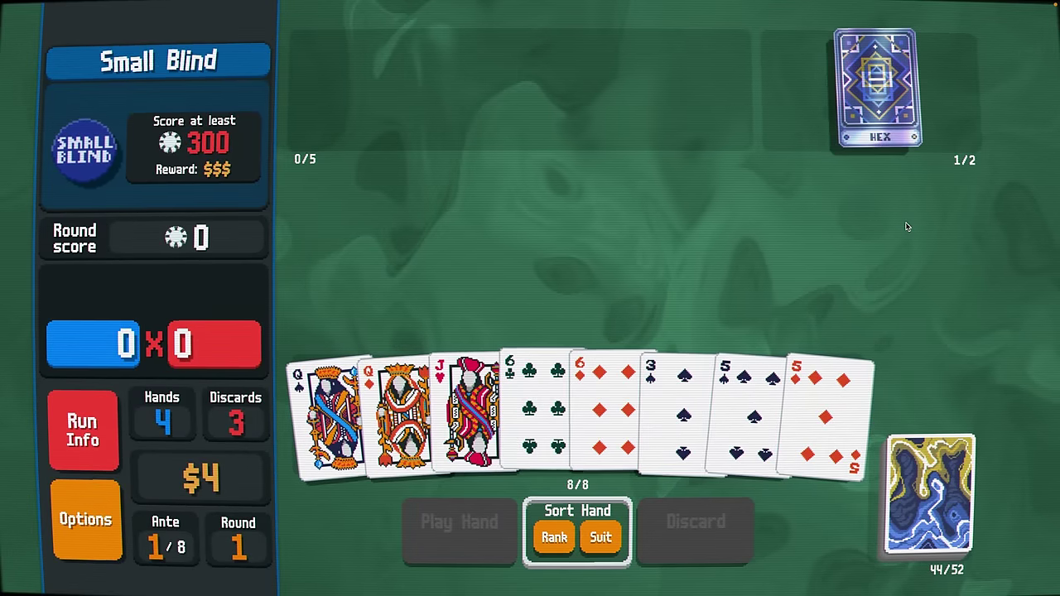
# Carry the 5 of diamonds around, then drop the 5 of spades between the sixes
pyautogui.moveTo(817, 380); pyautogui.dragTo(876, 232)
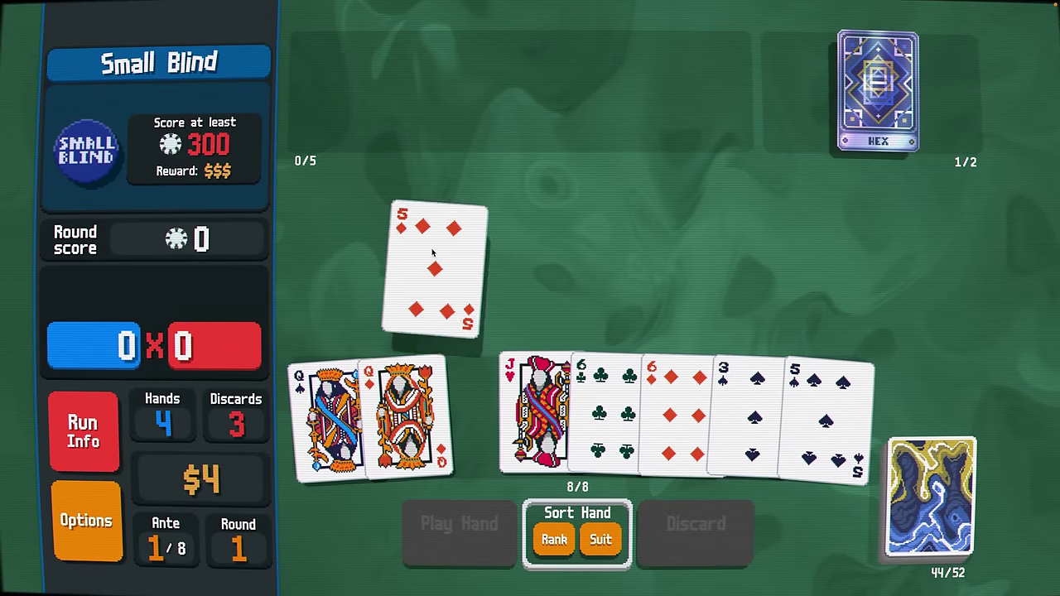
pyautogui.moveTo(749, 398); pyautogui.dragTo(609, 248)
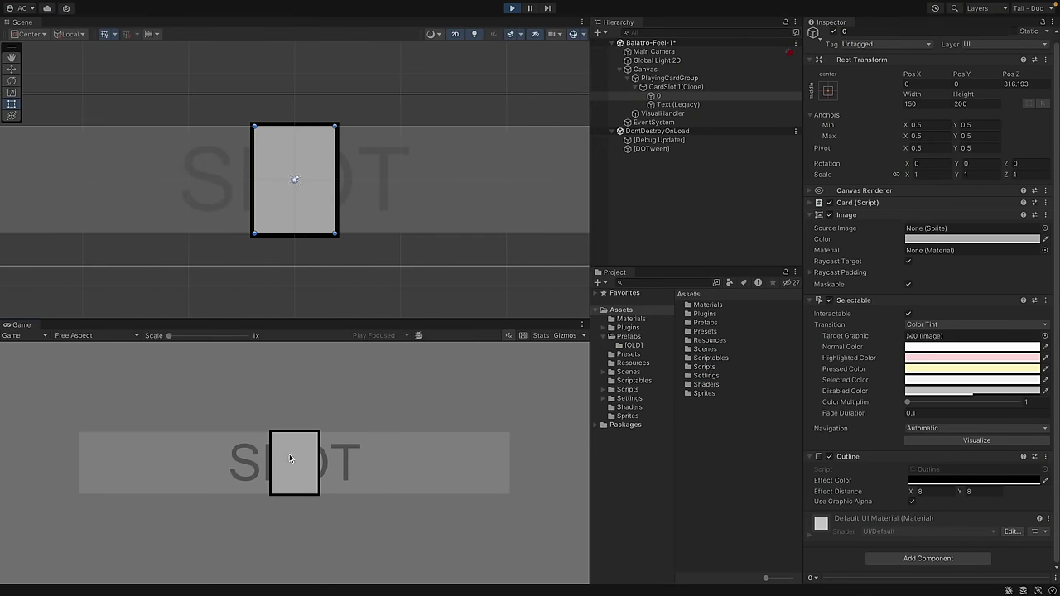
# Check that dragged cards snap back to their slots, then narrow the PlayingCardGroup rect
pyautogui.moveTo(290, 456)
pyautogui.mouseDown()
pyautogui.moveTo(490, 429)
pyautogui.moveTo(529, 501)
pyautogui.mouseUp()
pyautogui.moveTo(285, 469)
pyautogui.mouseDown()
pyautogui.moveTo(425, 531)
pyautogui.moveTo(474, 540)
pyautogui.mouseUp()
pyautogui.moveTo(317, 447); pyautogui.dragTo(504, 409)
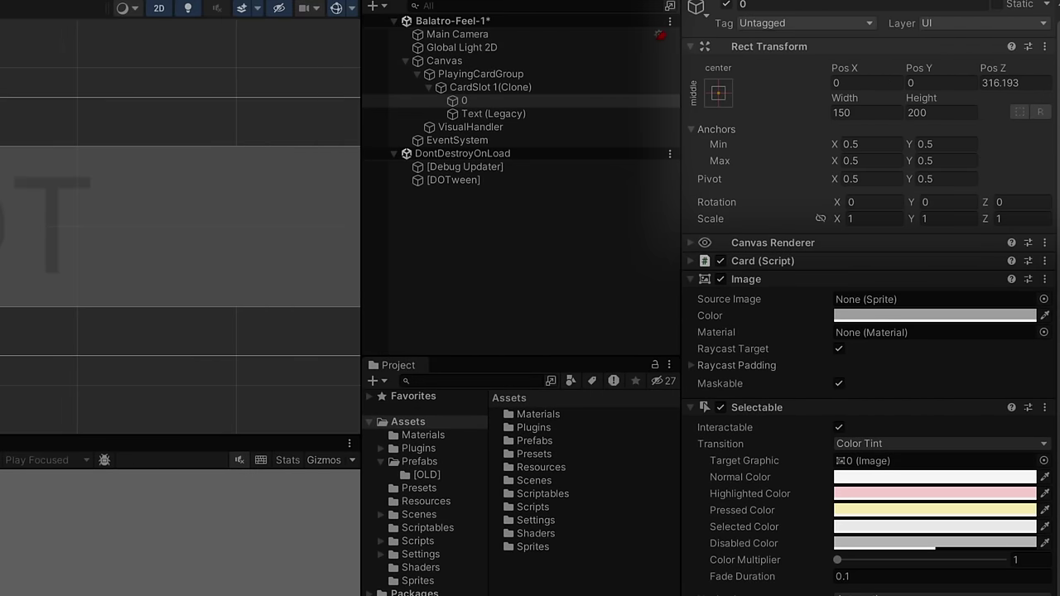
pyautogui.moveTo(218, 575); pyautogui.dragTo(496, 453)
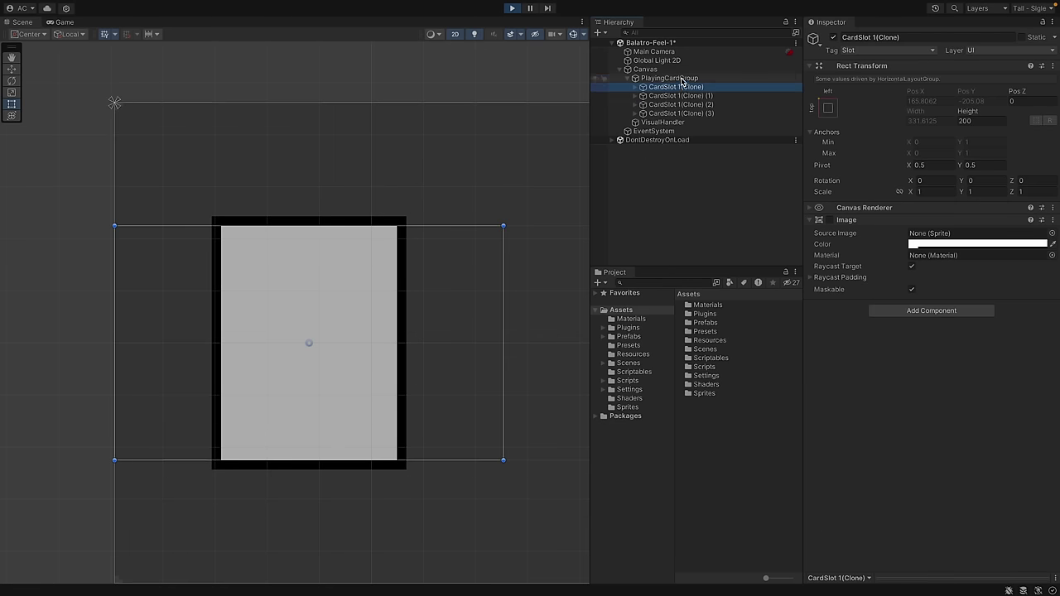
pyautogui.doubleClick(682, 78)
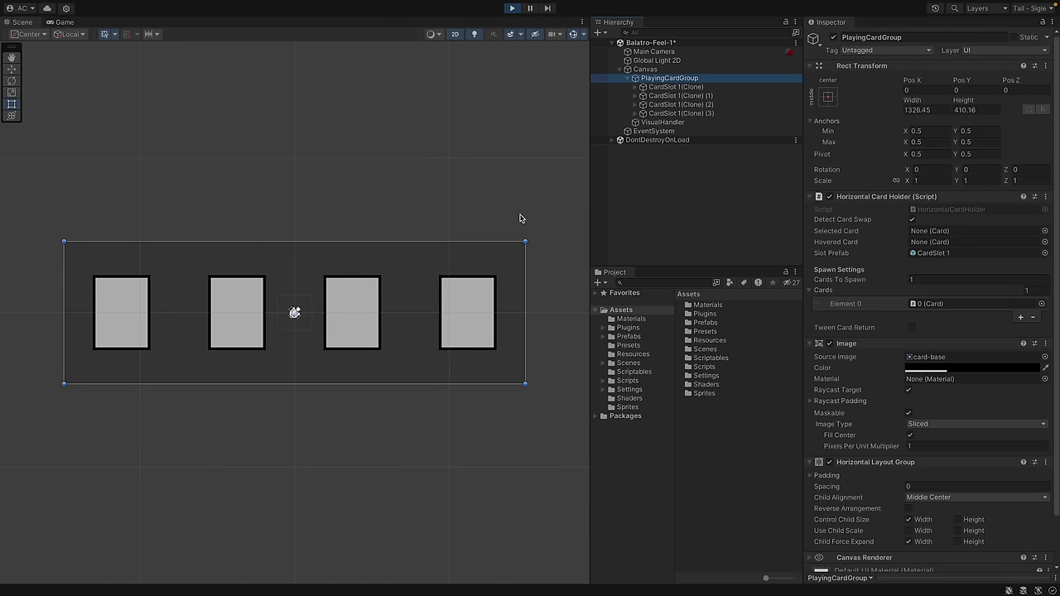
pyautogui.moveTo(523, 282)
pyautogui.keyDown('alt'); pyautogui.mouseDown()
pyautogui.moveTo(380, 297)
pyautogui.moveTo(577, 300)
pyautogui.moveTo(343, 315)
pyautogui.moveTo(540, 314)
pyautogui.moveTo(367, 323)
pyautogui.moveTo(525, 320)
pyautogui.mouseUp(); pyautogui.keyUp('alt')
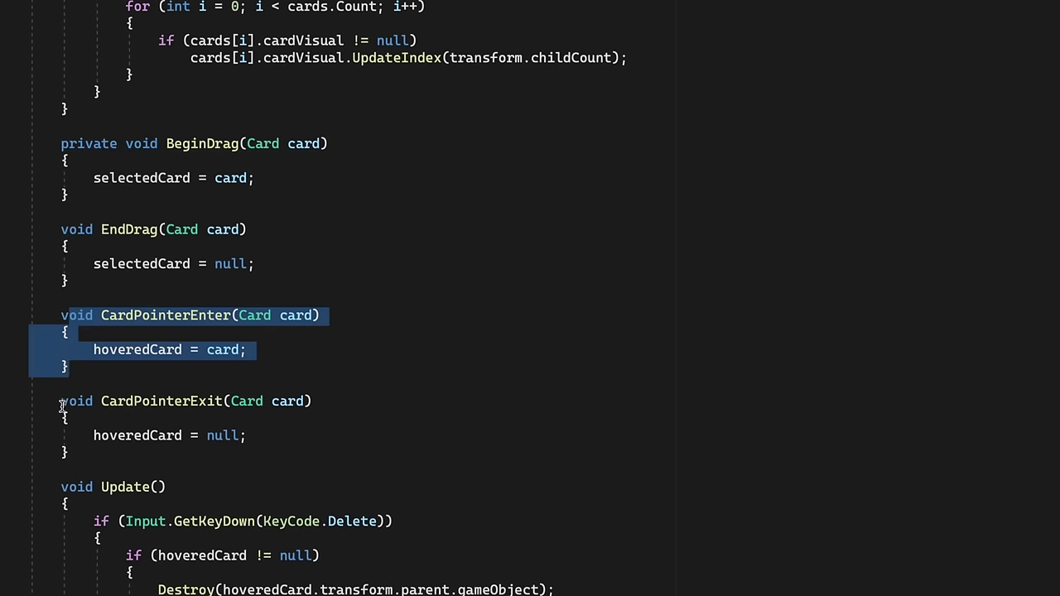
pyautogui.moveTo(61, 404); pyautogui.dragTo(97, 460)
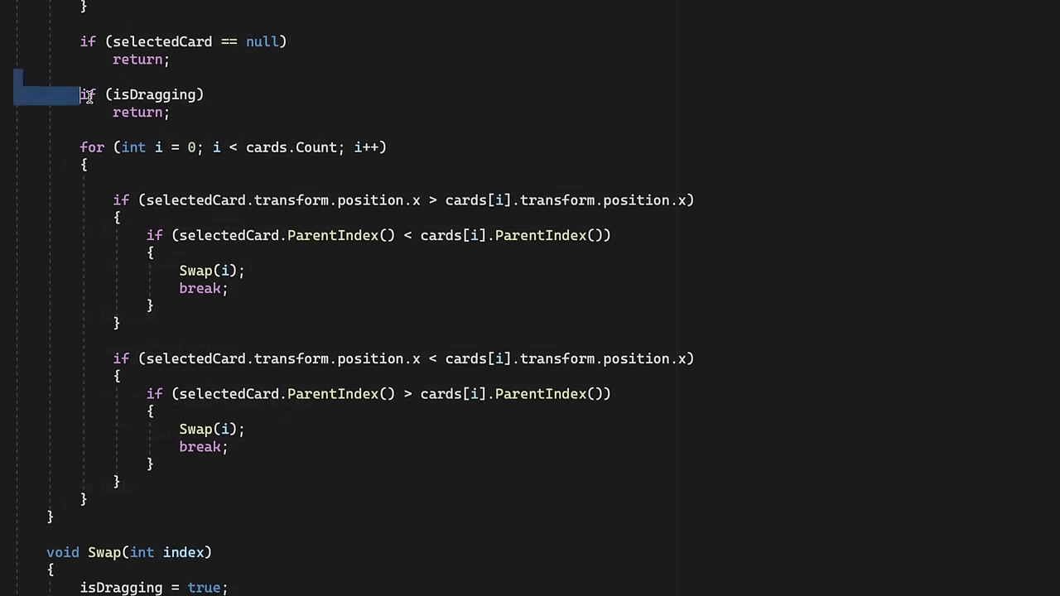
pyautogui.moveTo(87, 96); pyautogui.dragTo(303, 461)
pyautogui.click(315, 482)
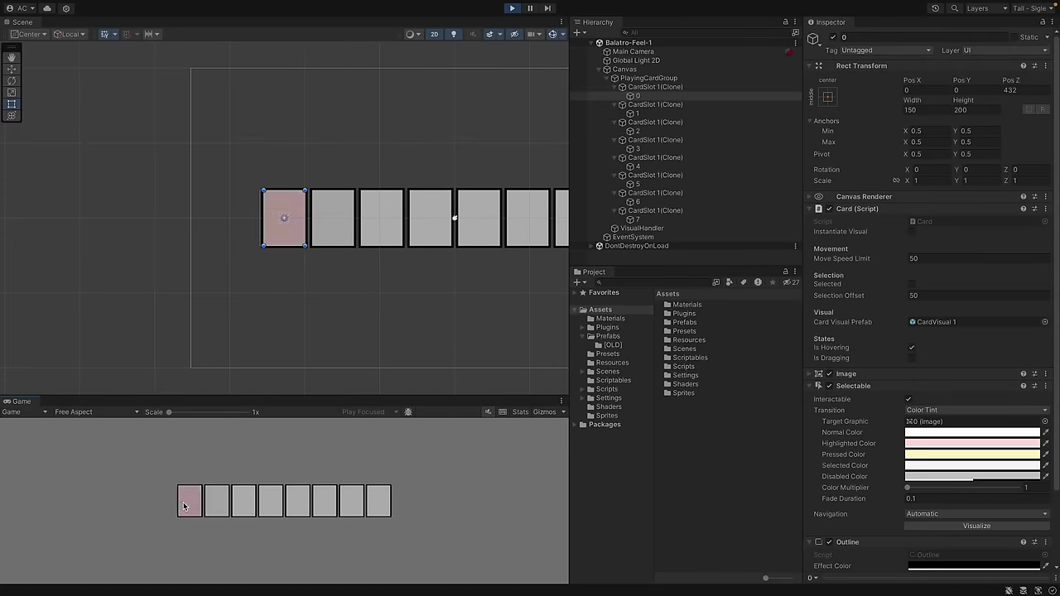
# Drag the first card right along the row and back, swapping places with cards
pyautogui.moveTo(183, 502); pyautogui.dragTo(326, 461)
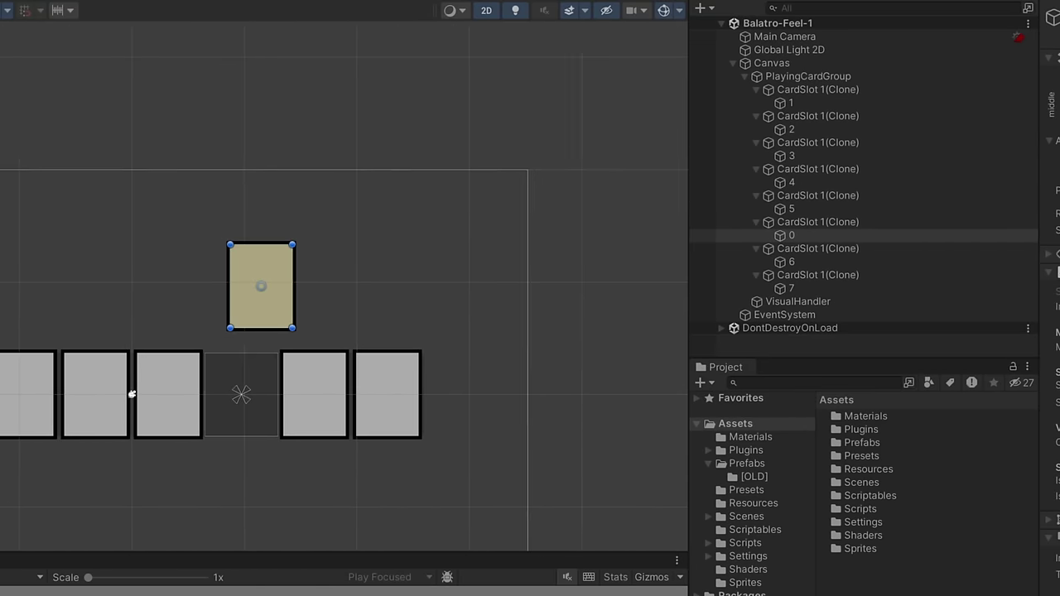
pyautogui.moveTo(132, 395)
pyautogui.mouseDown()
pyautogui.moveTo(508, 381)
pyautogui.moveTo(105, 384)
pyautogui.mouseUp()
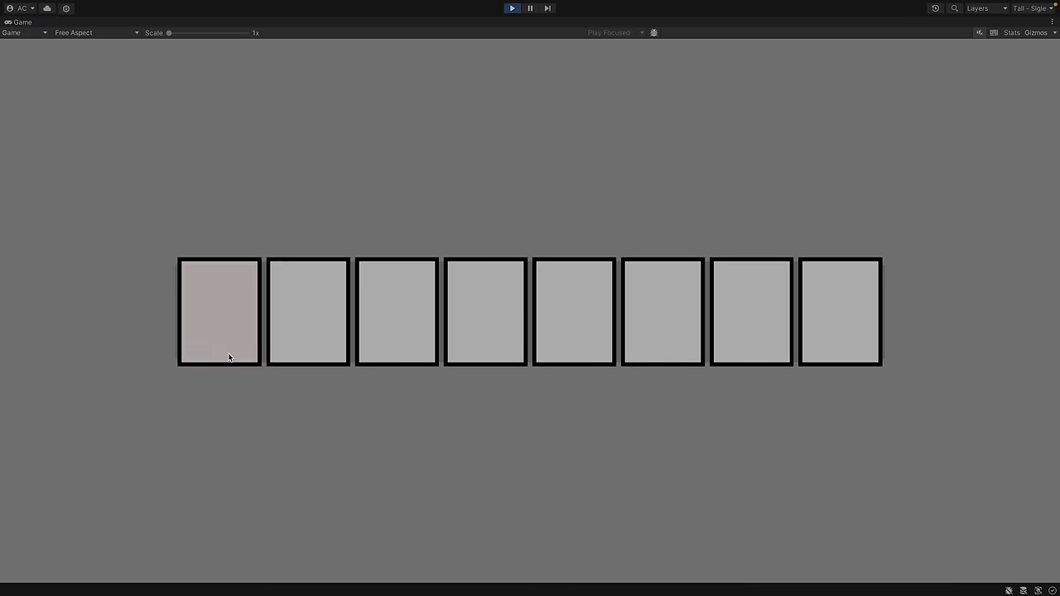
pyautogui.moveTo(229, 357)
pyautogui.mouseDown()
pyautogui.moveTo(241, 292)
pyautogui.moveTo(379, 215)
pyautogui.moveTo(632, 217)
pyautogui.moveTo(922, 251)
pyautogui.mouseUp()
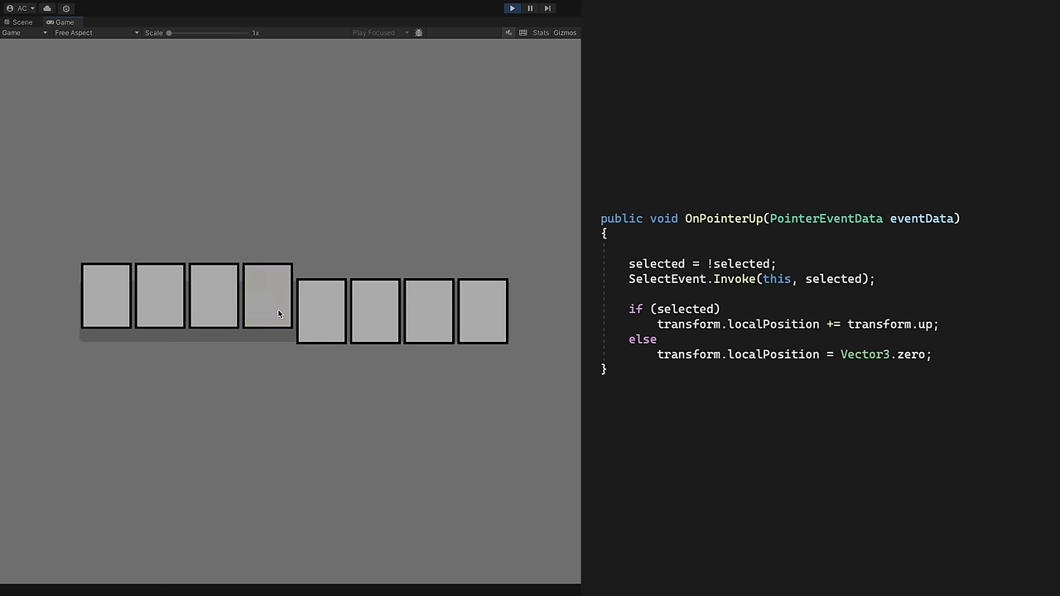
# Click the raised cards to lower them, then press the first card
pyautogui.click(207, 316)
pyautogui.click(160, 313)
pyautogui.click(121, 315)
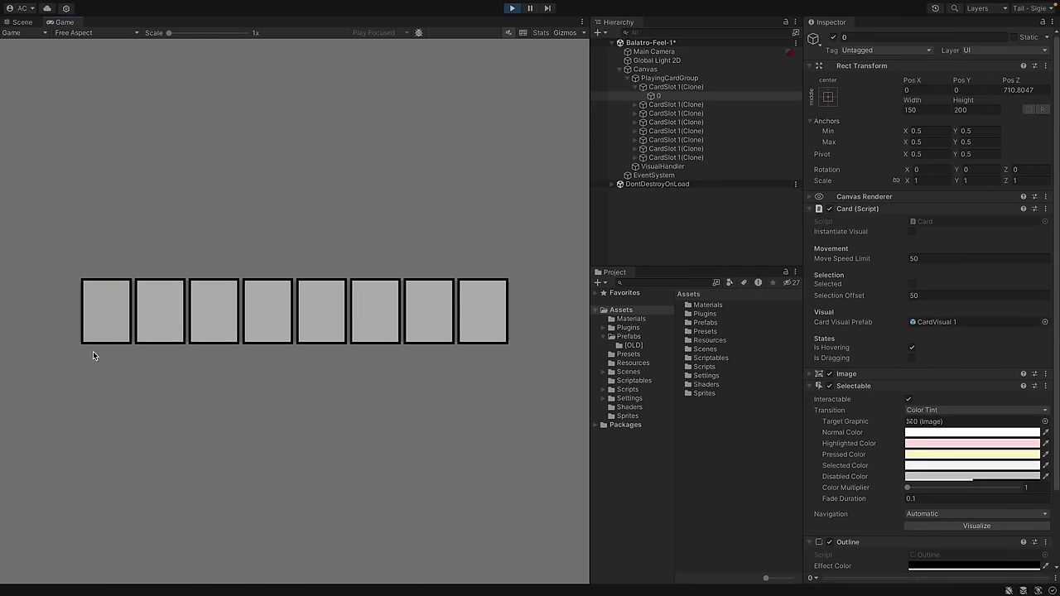
pyautogui.click(98, 326)
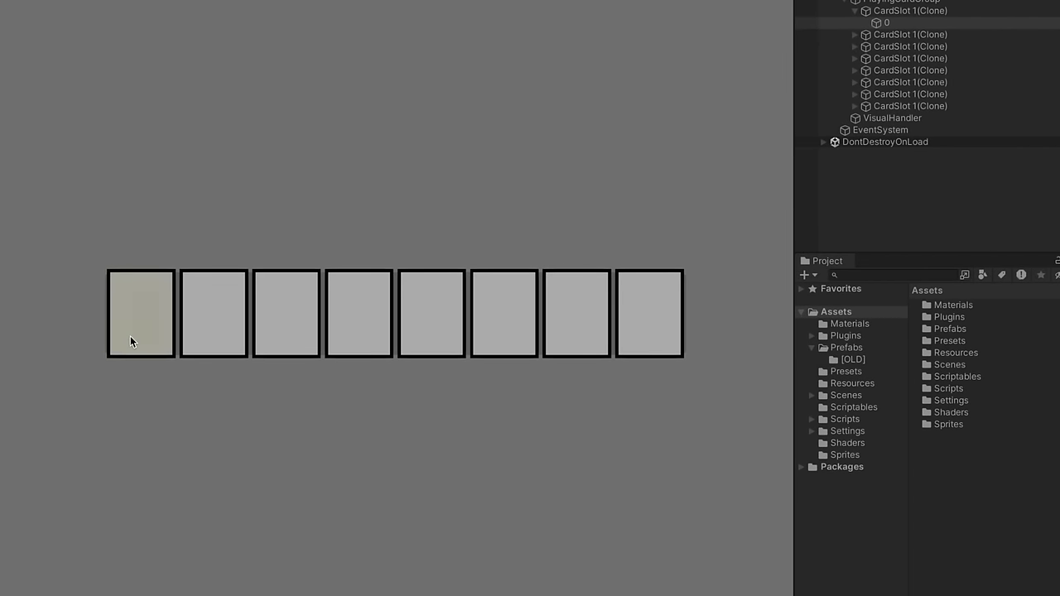
# Carry a card along the row and drop it into slot 7
pyautogui.moveTo(494, 313); pyautogui.dragTo(620, 243)
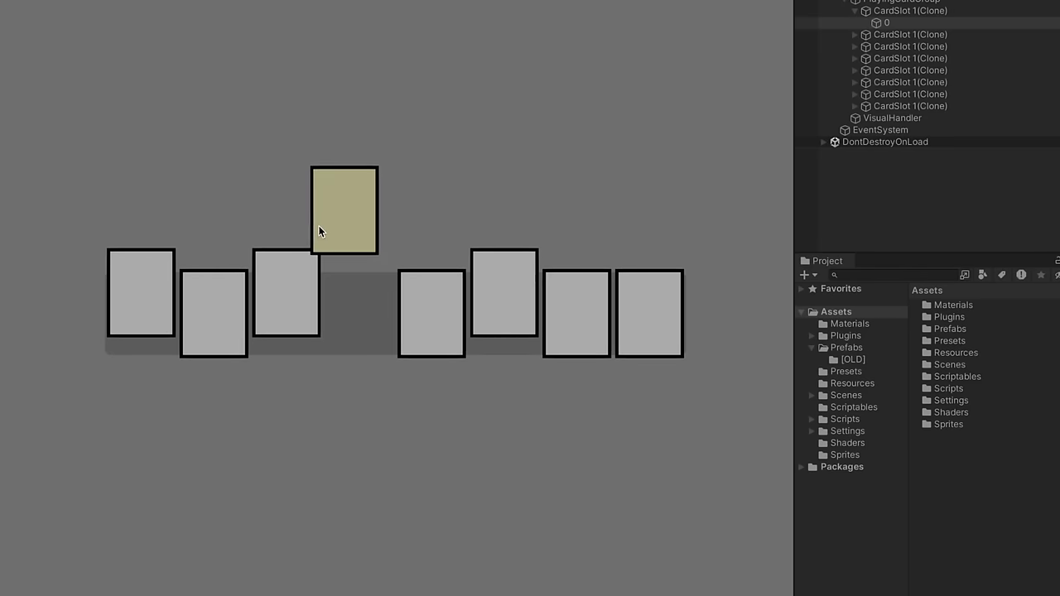
pyautogui.moveTo(620, 249); pyautogui.dragTo(613, 215)
pyautogui.moveTo(584, 265)
pyautogui.mouseDown()
pyautogui.moveTo(535, 48)
pyautogui.moveTo(503, 291)
pyautogui.mouseUp()
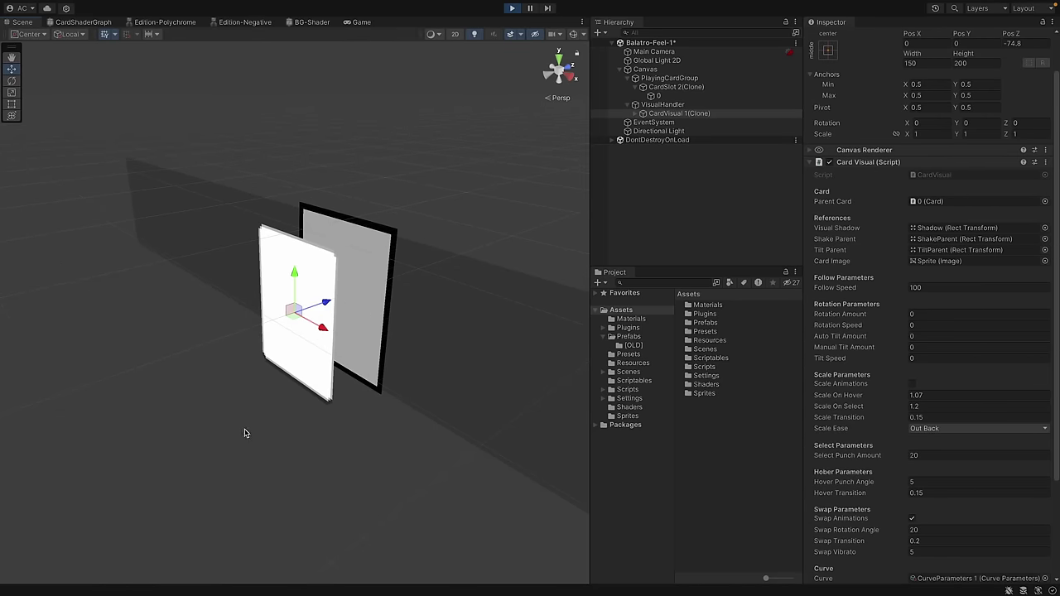
# Select the card under CardSlot 2 and shift it off-centre with the Move tool
pyautogui.keyDown('alt'); pyautogui.moveTo(244, 433); pyautogui.dragTo(548, 409); pyautogui.keyUp('alt')
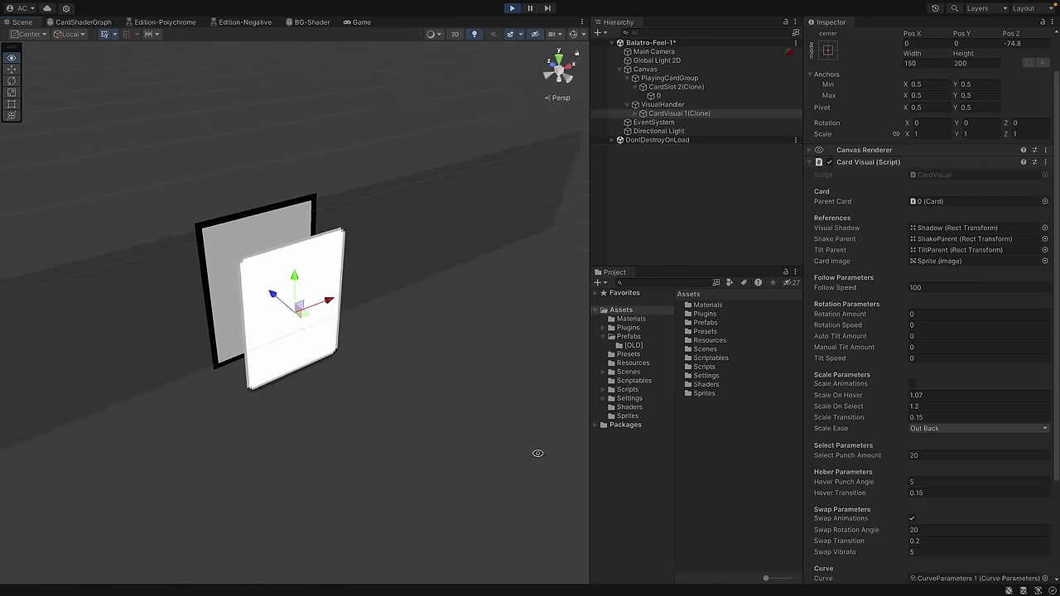
pyautogui.click(690, 95)
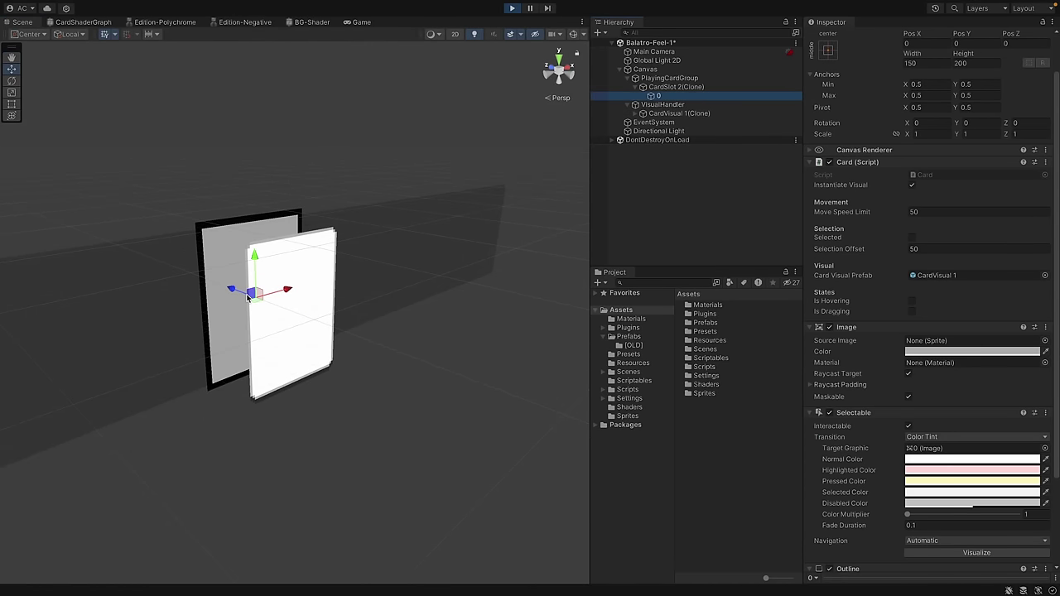
pyautogui.moveTo(247, 298); pyautogui.dragTo(294, 298)
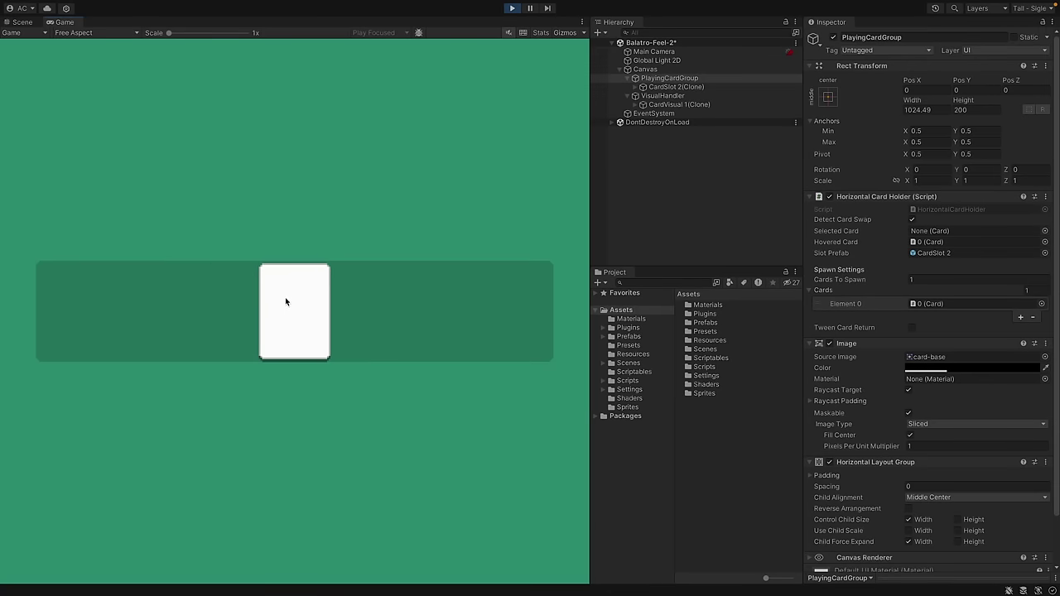
# Drag the white card around the Game view to show its visual trailing and tilting
pyautogui.moveTo(285, 301)
pyautogui.mouseDown()
pyautogui.moveTo(146, 351)
pyautogui.moveTo(267, 450)
pyautogui.moveTo(385, 379)
pyautogui.mouseUp()
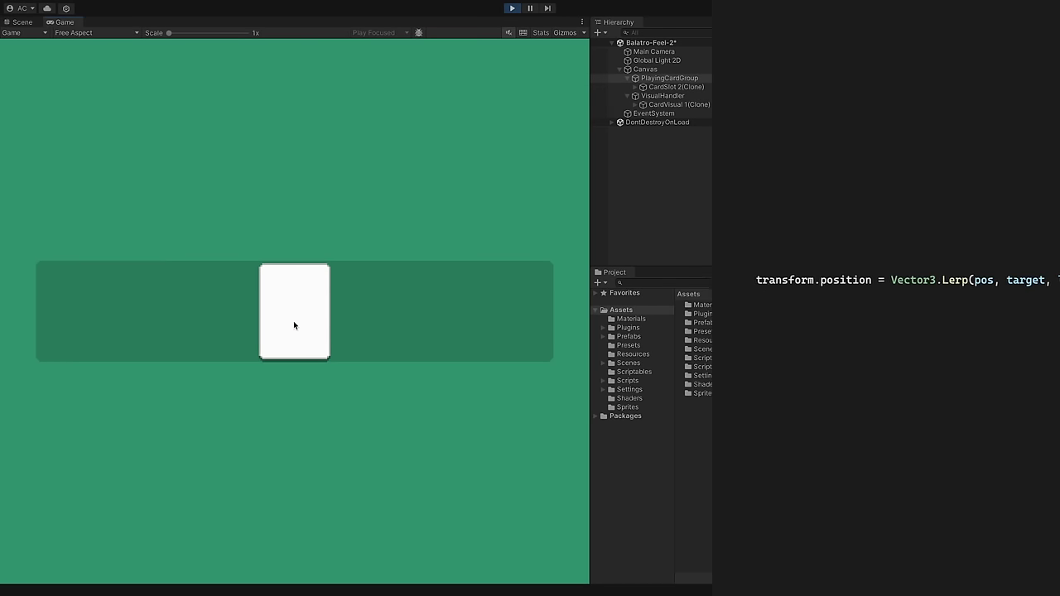
pyautogui.moveTo(293, 320)
pyautogui.mouseDown()
pyautogui.moveTo(206, 179)
pyautogui.moveTo(262, 497)
pyautogui.moveTo(151, 459)
pyautogui.moveTo(343, 177)
pyautogui.moveTo(434, 211)
pyautogui.moveTo(236, 207)
pyautogui.moveTo(266, 176)
pyautogui.mouseUp()
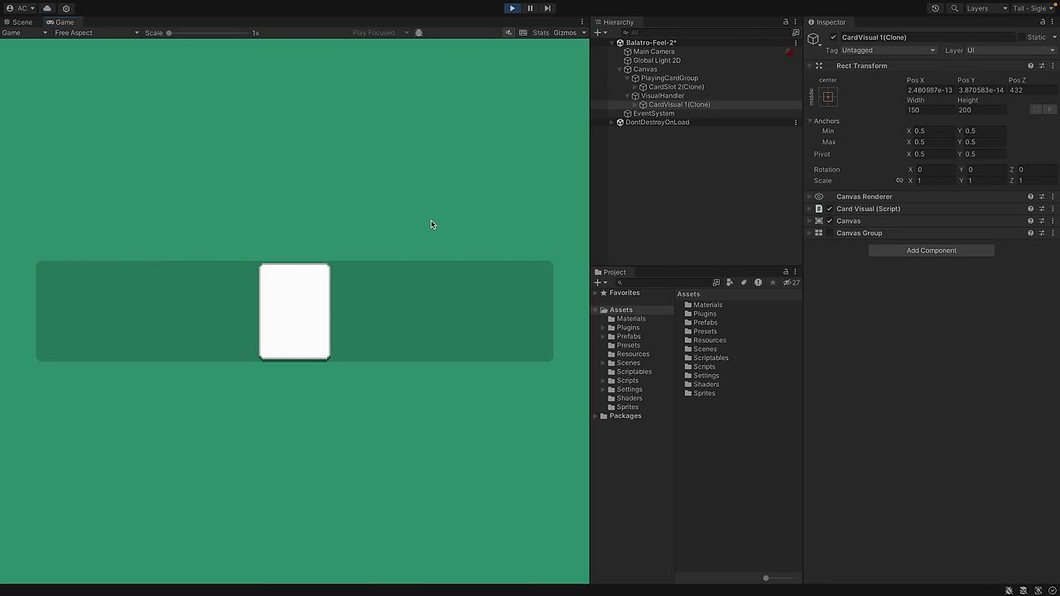
pyautogui.moveTo(207, 232)
pyautogui.mouseDown()
pyautogui.moveTo(472, 194)
pyautogui.moveTo(246, 303)
pyautogui.moveTo(485, 406)
pyautogui.mouseUp()
pyautogui.moveTo(248, 476)
pyautogui.mouseDown()
pyautogui.moveTo(386, 426)
pyautogui.moveTo(509, 214)
pyautogui.moveTo(165, 215)
pyautogui.moveTo(430, 162)
pyautogui.mouseUp()
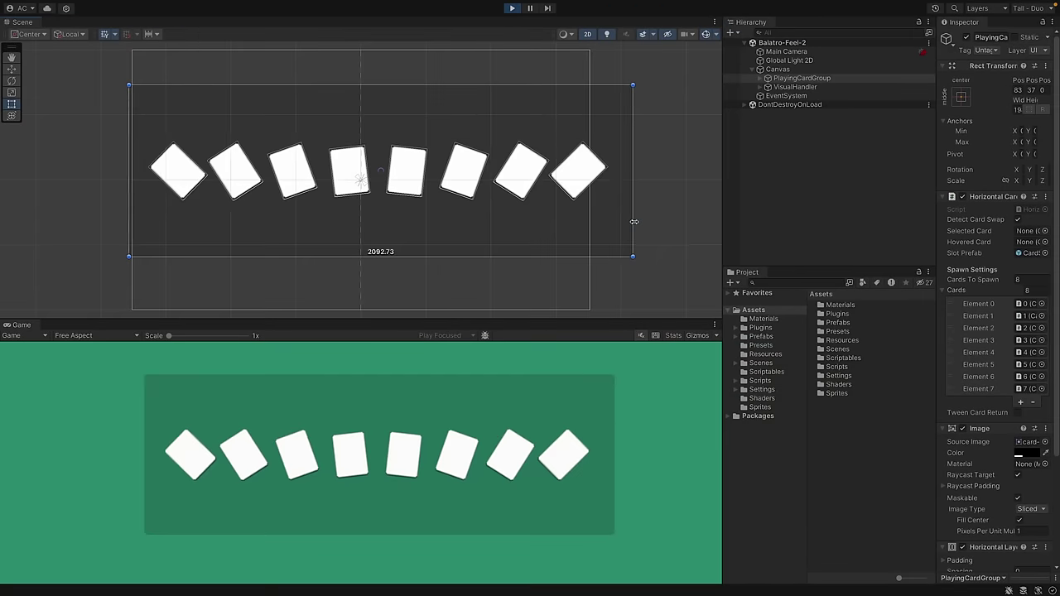
# Shift PlayingCardGroup down-left, rotate it from a corner, then lift the last card out
pyautogui.moveTo(484, 234)
pyautogui.mouseDown()
pyautogui.moveTo(463, 244)
pyautogui.moveTo(457, 267)
pyautogui.mouseUp()
pyautogui.moveTo(547, 290)
pyautogui.mouseDown()
pyautogui.moveTo(552, 166)
pyautogui.moveTo(552, 213)
pyautogui.moveTo(556, 205)
pyautogui.moveTo(521, 201)
pyautogui.moveTo(432, 253)
pyautogui.mouseUp()
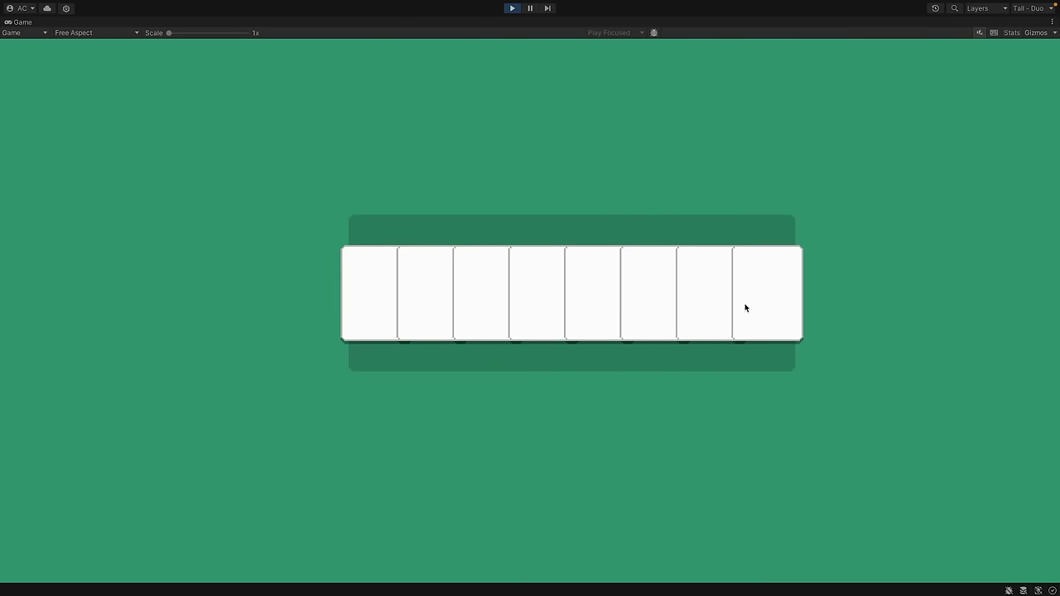
pyautogui.moveTo(745, 308)
pyautogui.mouseDown()
pyautogui.moveTo(817, 159)
pyautogui.moveTo(374, 161)
pyautogui.moveTo(784, 149)
pyautogui.moveTo(359, 177)
pyautogui.mouseUp()
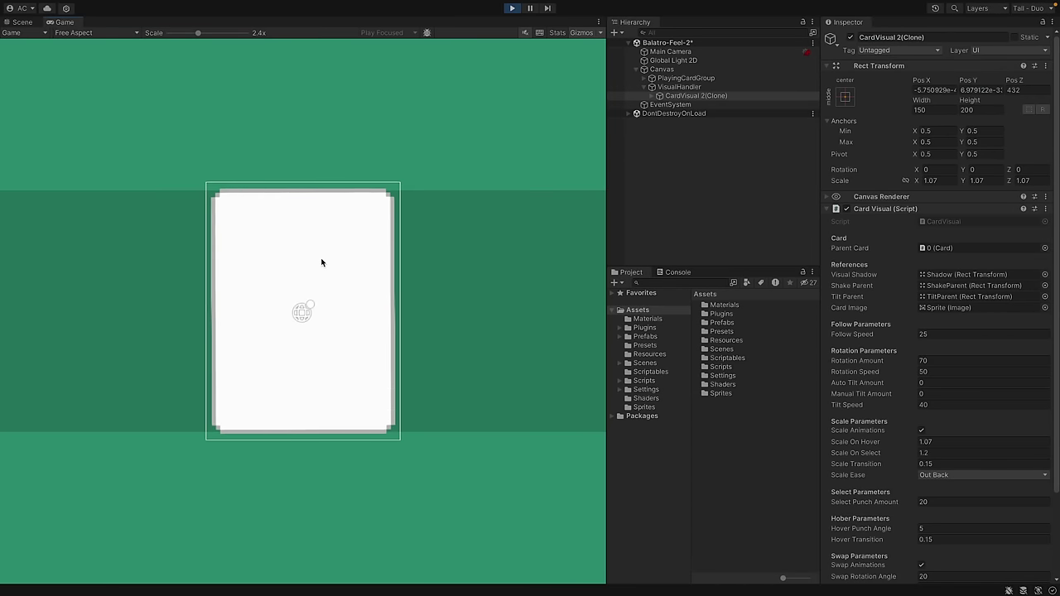
# Toggle a card's selection so it lifts and enlarges, swinging it to test tilt
pyautogui.click(321, 262)
pyautogui.click(321, 262)
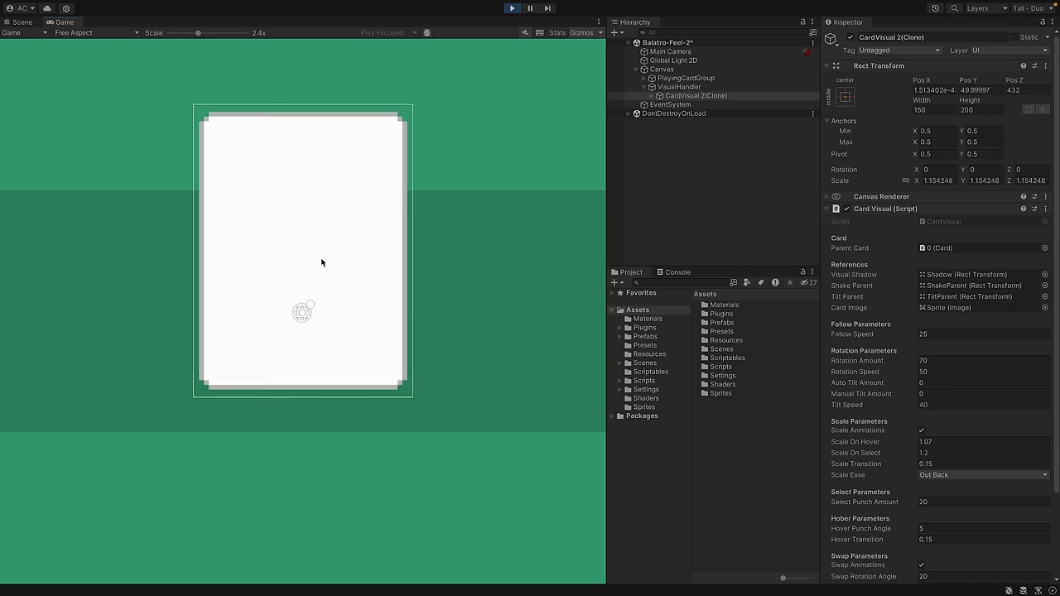
pyautogui.moveTo(321, 262)
pyautogui.mouseDown()
pyautogui.moveTo(450, 248)
pyautogui.moveTo(303, 270)
pyautogui.mouseUp()
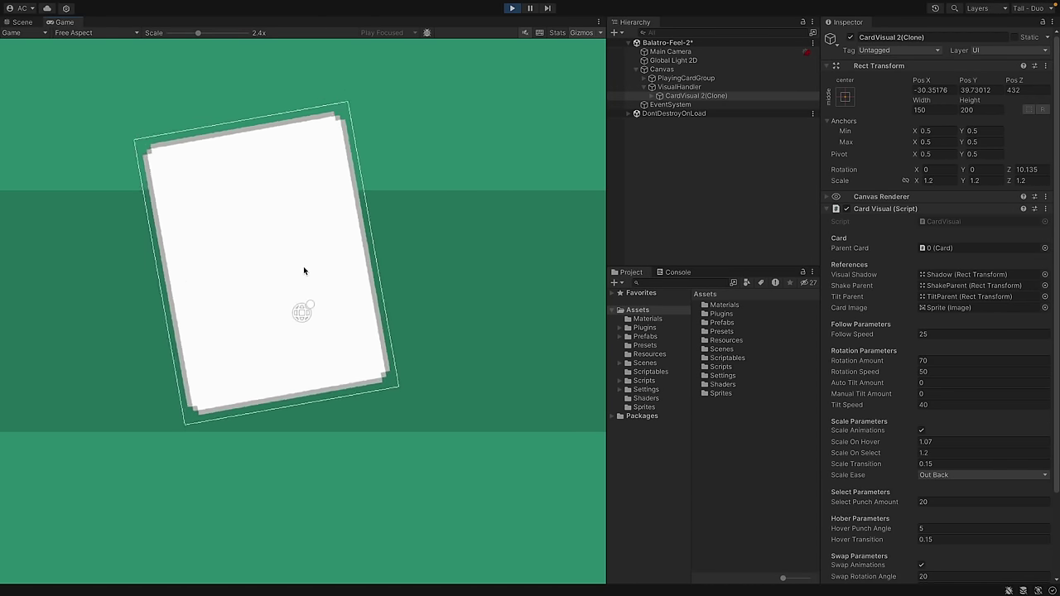
pyautogui.click(352, 275)
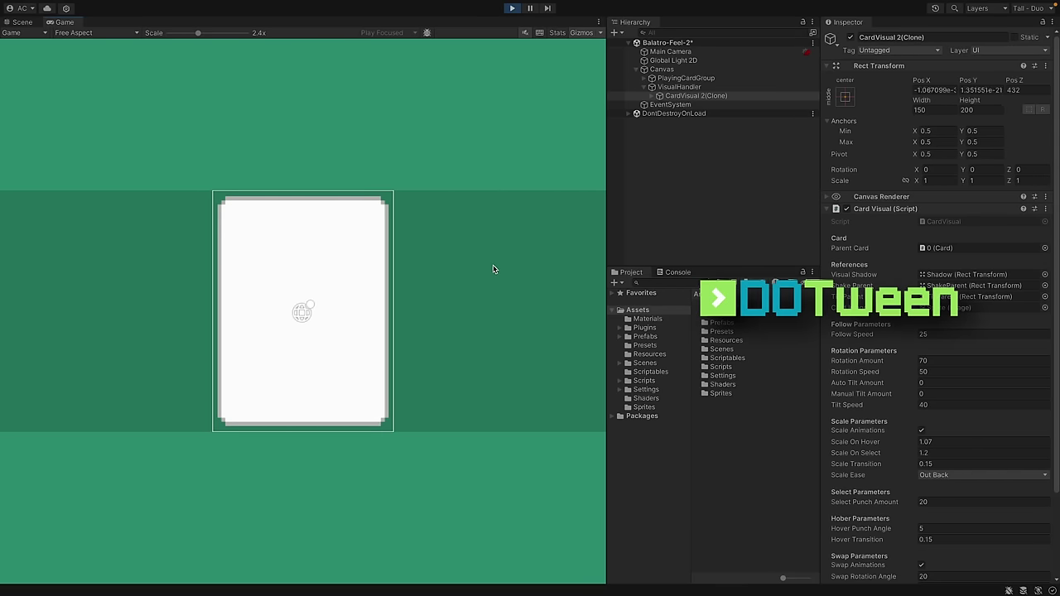
# Reselect and carry a card, then move the rightmost card to the front slot
pyautogui.click(371, 275)
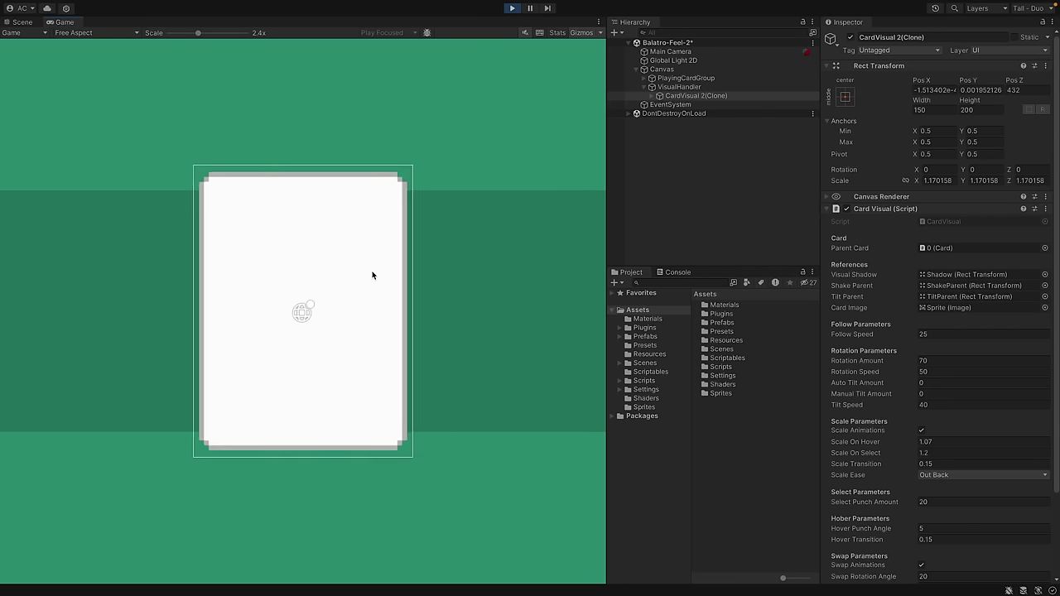
pyautogui.moveTo(372, 275); pyautogui.dragTo(379, 290)
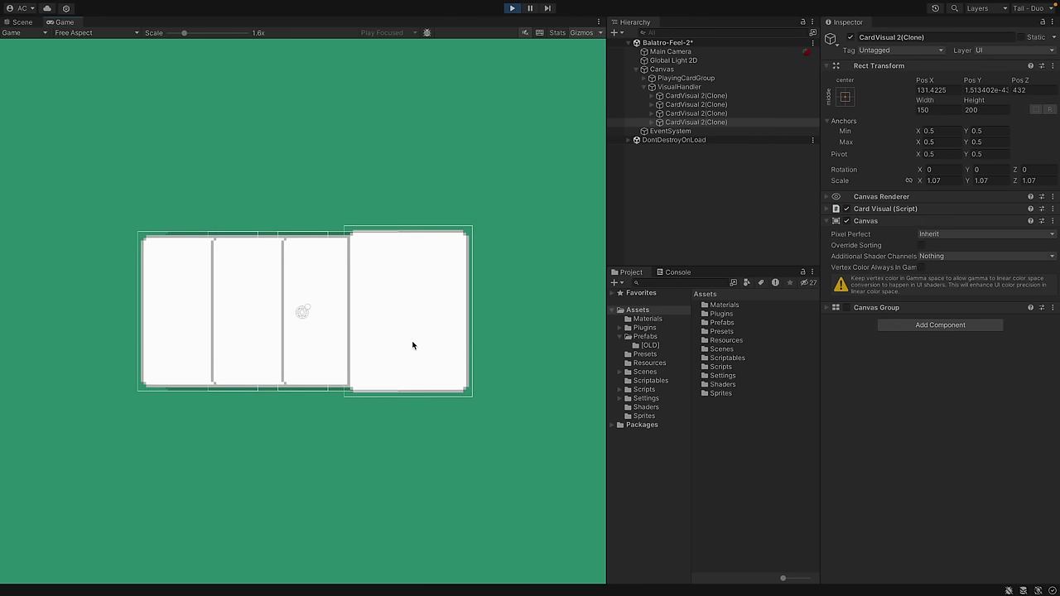
pyautogui.moveTo(412, 346); pyautogui.dragTo(409, 268)
pyautogui.moveTo(423, 339)
pyautogui.mouseDown()
pyautogui.moveTo(170, 242)
pyautogui.moveTo(367, 289)
pyautogui.moveTo(466, 291)
pyautogui.moveTo(338, 305)
pyautogui.moveTo(159, 300)
pyautogui.moveTo(240, 190)
pyautogui.mouseUp()
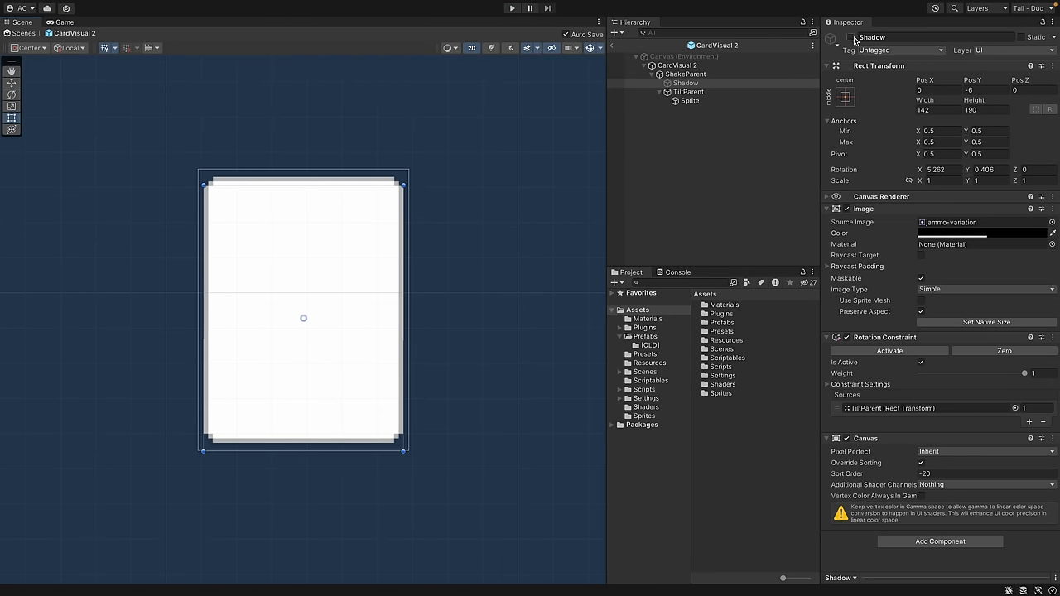
# Offset the CardVisual shadow, then play and drag the rightmost card to the first slot
pyautogui.moveTo(361, 330)
pyautogui.mouseDown()
pyautogui.moveTo(422, 317)
pyautogui.moveTo(258, 393)
pyautogui.moveTo(403, 369)
pyautogui.moveTo(326, 346)
pyautogui.moveTo(345, 353)
pyautogui.moveTo(342, 336)
pyautogui.mouseUp()
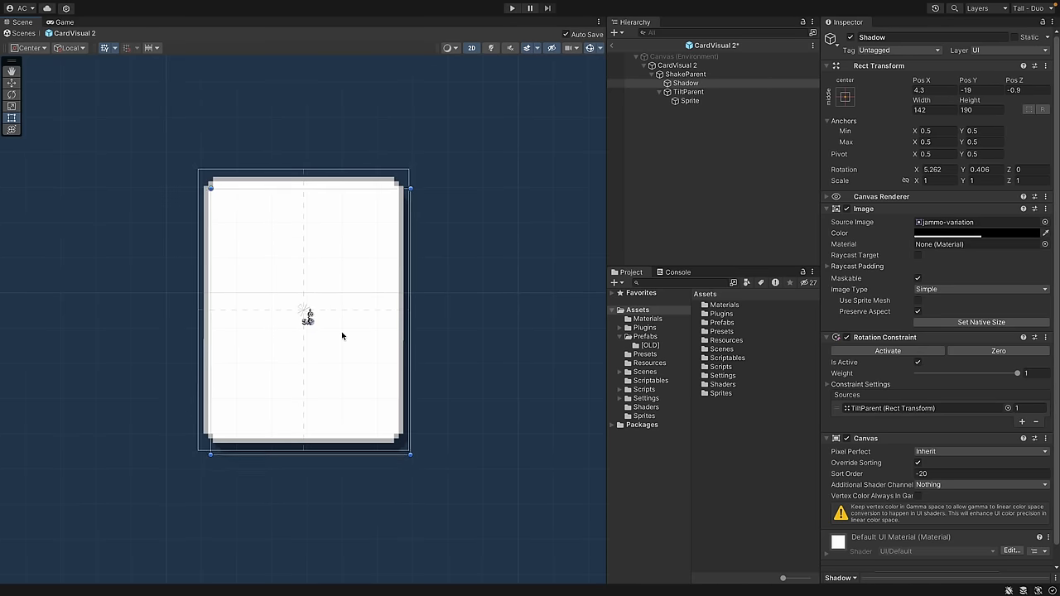
pyautogui.hotkey('ctrl', 'p')
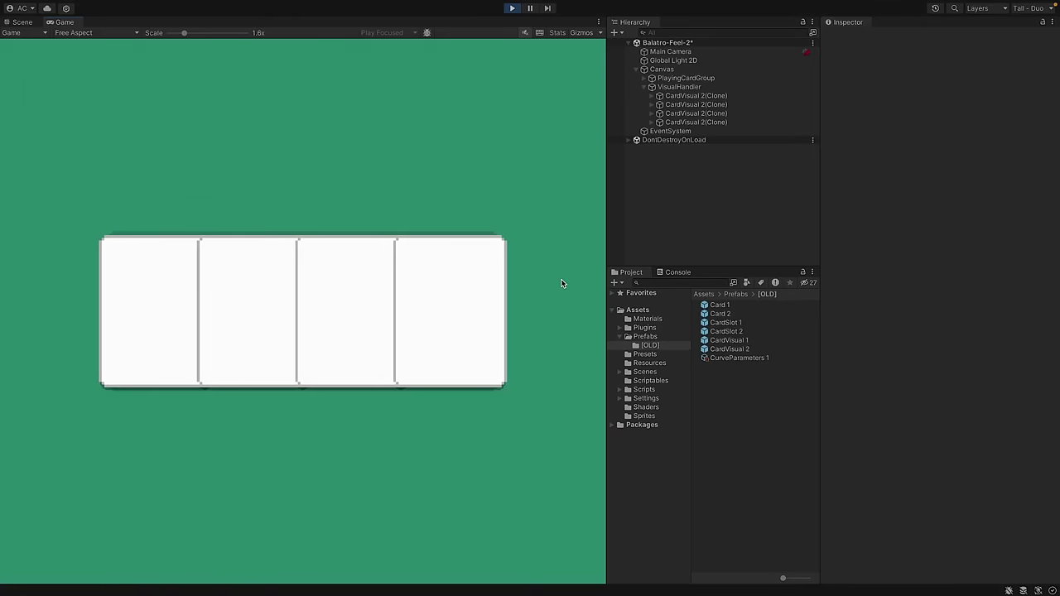
pyautogui.moveTo(475, 292)
pyautogui.mouseDown()
pyautogui.moveTo(480, 234)
pyautogui.moveTo(406, 218)
pyautogui.moveTo(133, 228)
pyautogui.moveTo(531, 209)
pyautogui.mouseUp()
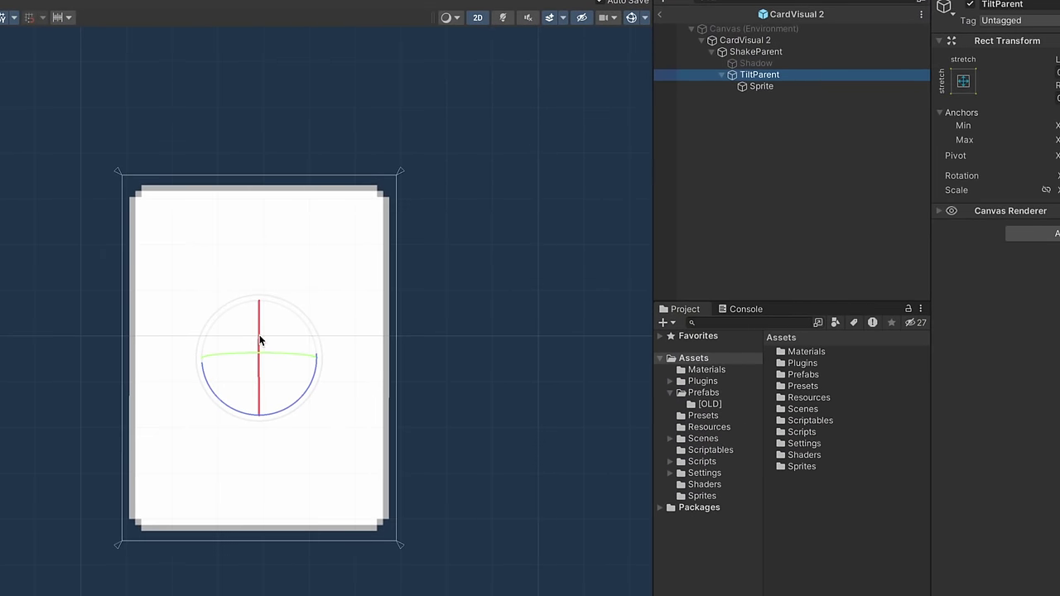
# Rotate the TiltParent layer with the rotate gizmo so the card leans about its vertical axis
pyautogui.moveTo(260, 340)
pyautogui.mouseDown()
pyautogui.moveTo(370, 355)
pyautogui.moveTo(208, 362)
pyautogui.moveTo(313, 355)
pyautogui.moveTo(287, 361)
pyautogui.mouseUp()
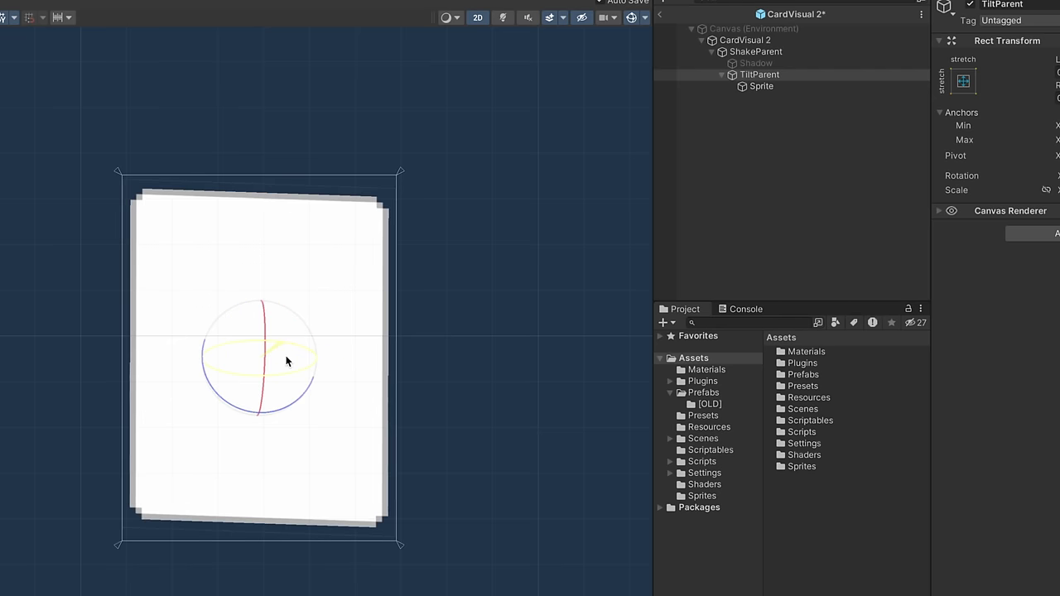
pyautogui.moveTo(326, 293); pyautogui.dragTo(322, 328)
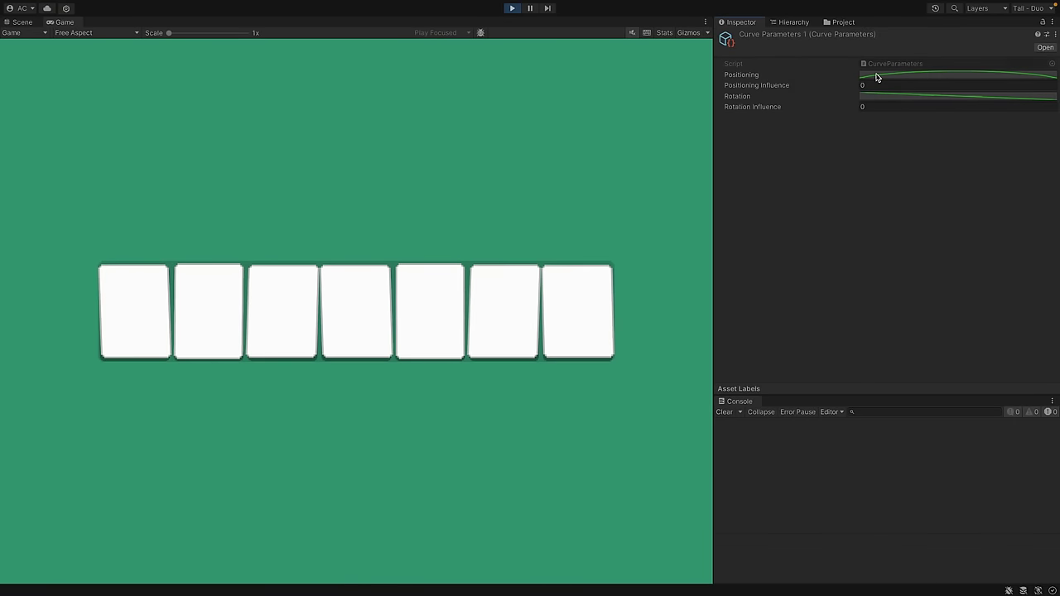
# Set Positioning Influence to 0.24 and raise Rotation Influence, then lift a card in Play mode
pyautogui.click(877, 77)
pyautogui.click(752, 163)
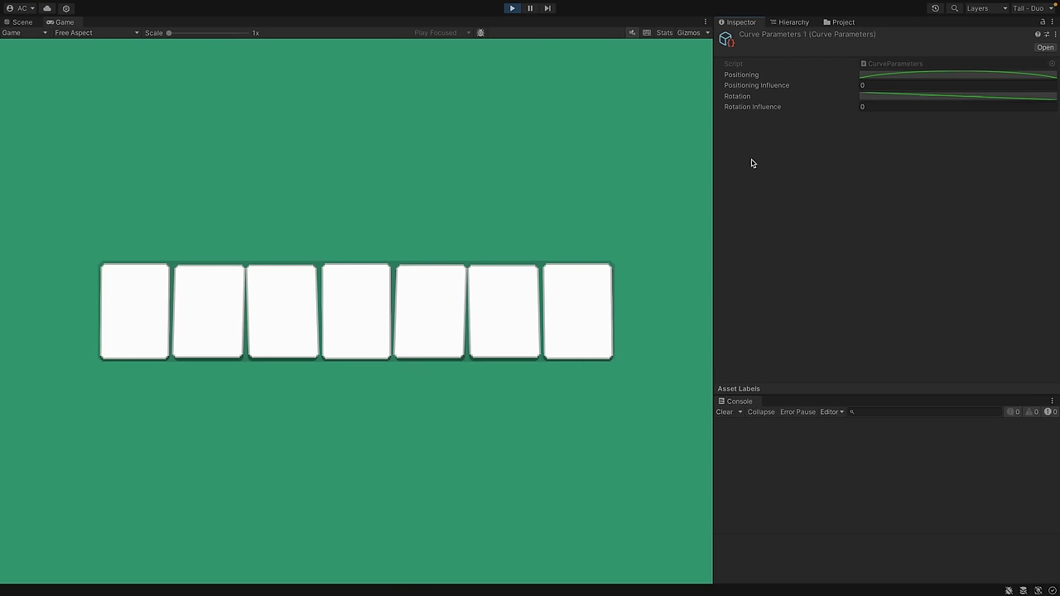
pyautogui.moveTo(853, 89); pyautogui.dragTo(866, 89)
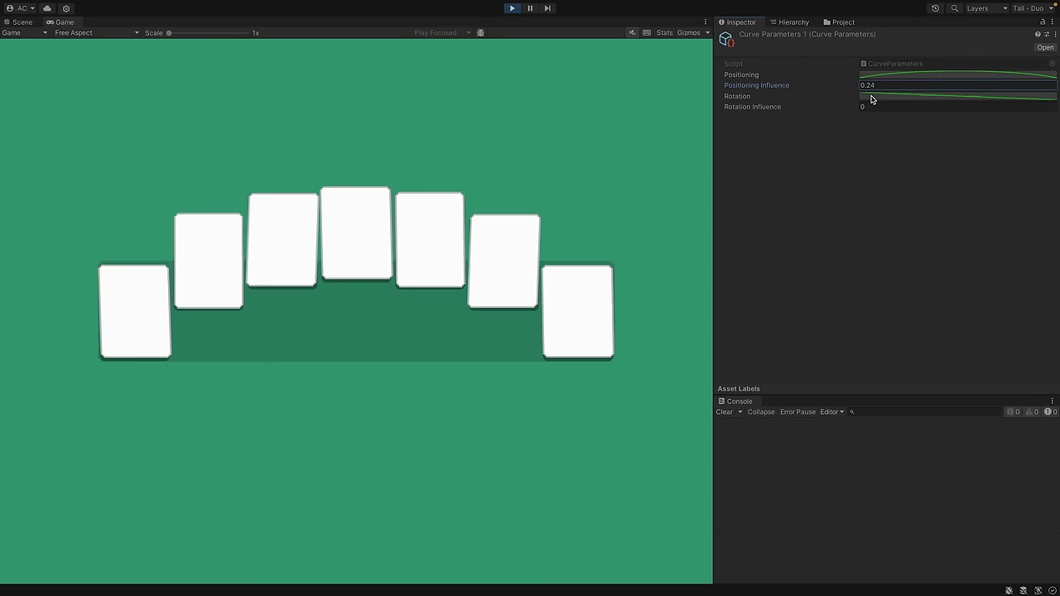
pyautogui.click(873, 97)
pyautogui.click(806, 88)
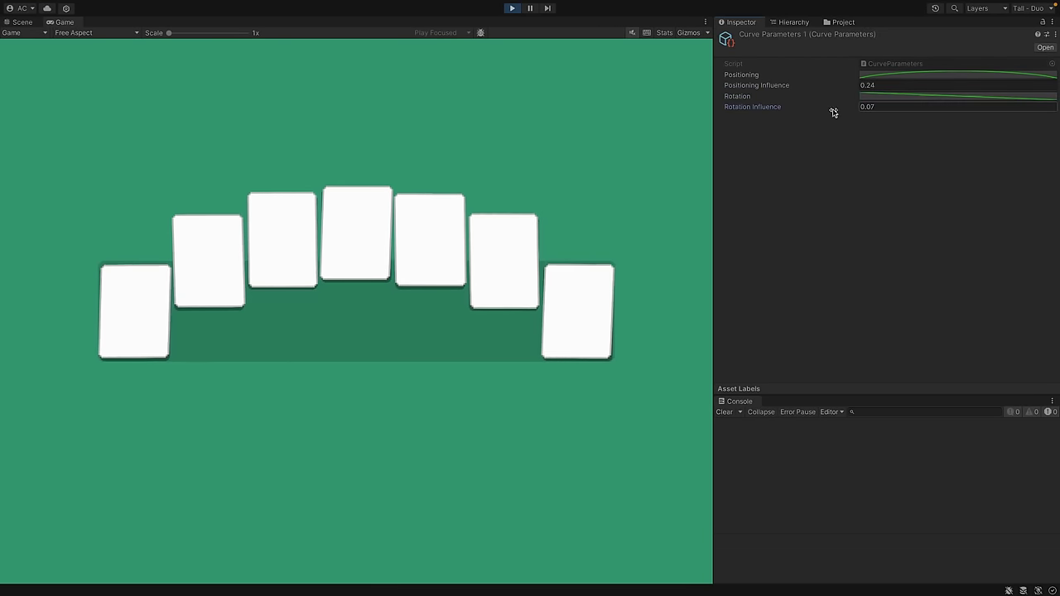
pyautogui.moveTo(833, 113); pyautogui.dragTo(1058, 133)
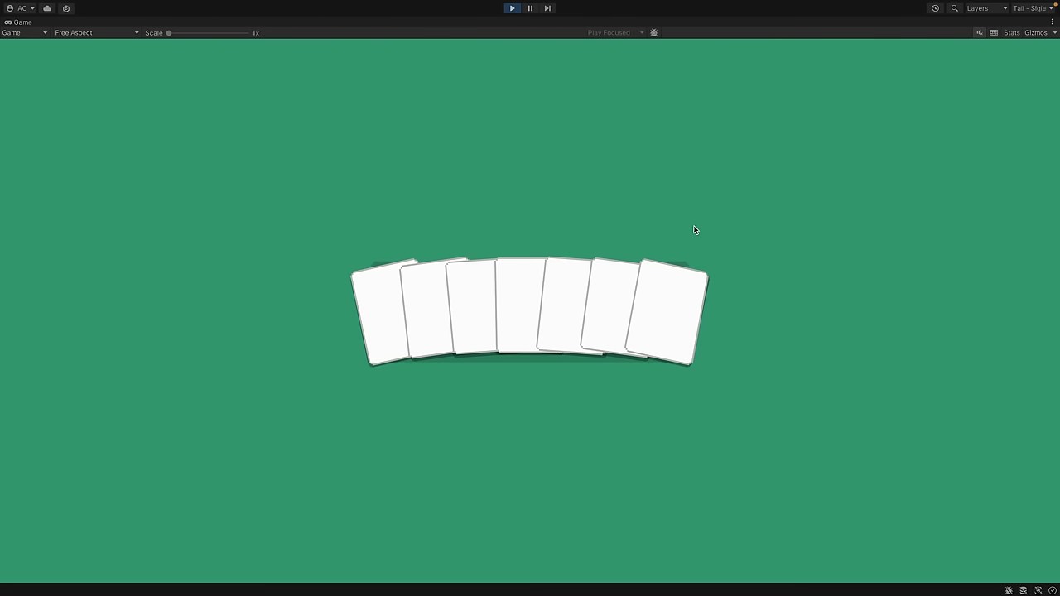
pyautogui.moveTo(671, 285); pyautogui.dragTo(591, 209)
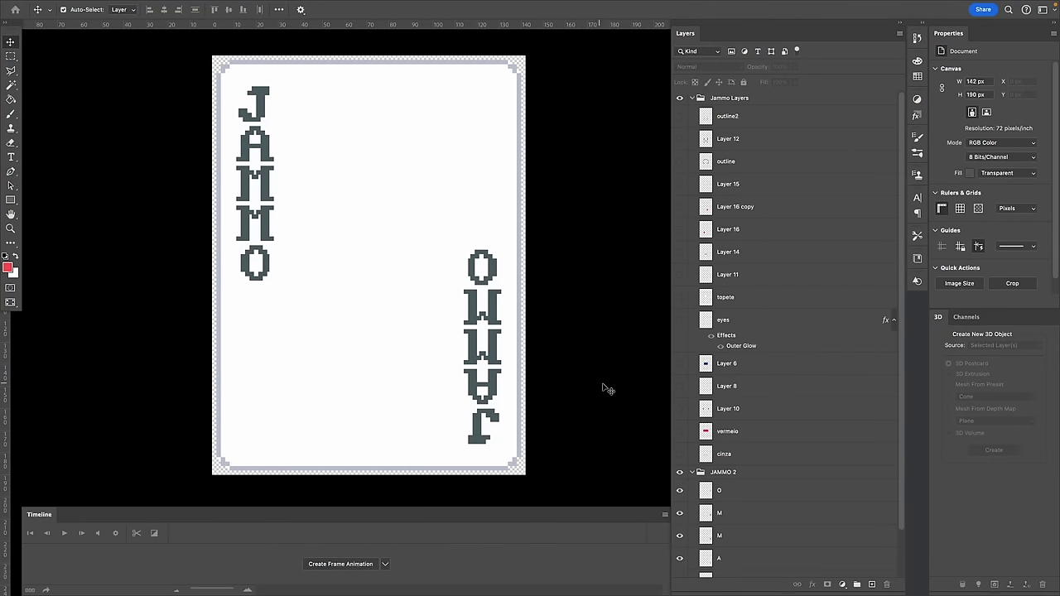
# Make the Jammo character's colour and outline layers visible on the JAMMO card artwork
pyautogui.moveTo(680, 454); pyautogui.dragTo(680, 321)
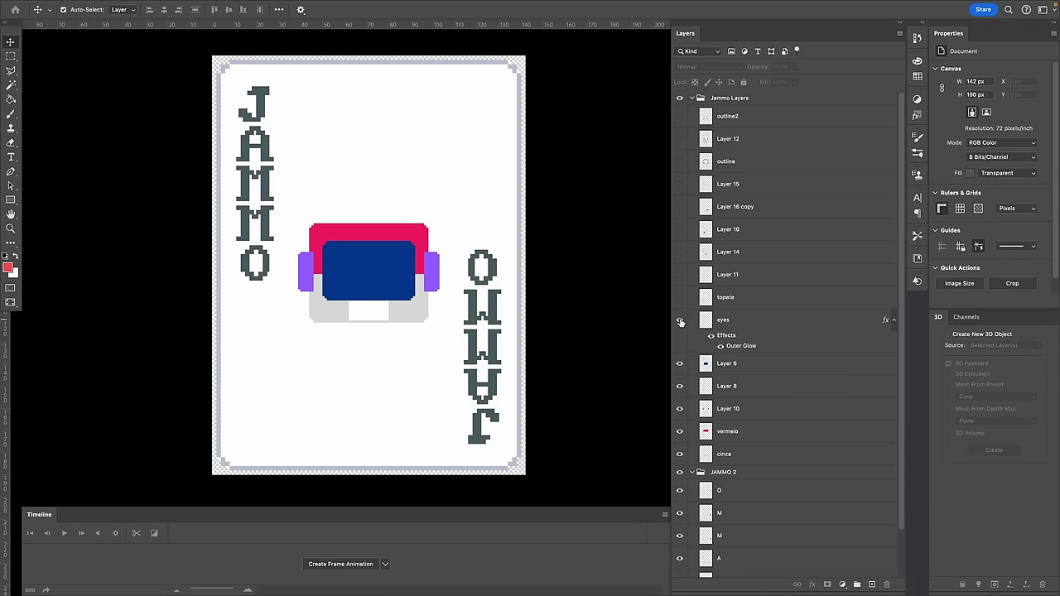
pyautogui.moveTo(680, 169); pyautogui.dragTo(679, 112)
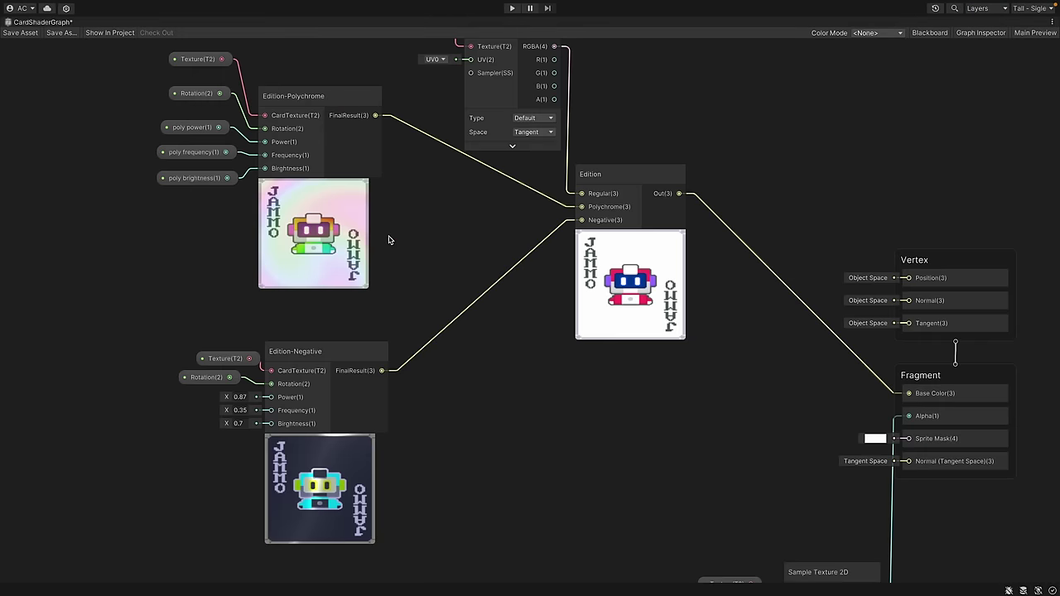
pyautogui.moveTo(390, 240)
pyautogui.mouseDown(button='middle')
pyautogui.moveTo(423, 272)
pyautogui.moveTo(431, 301)
pyautogui.mouseUp(button='middle')
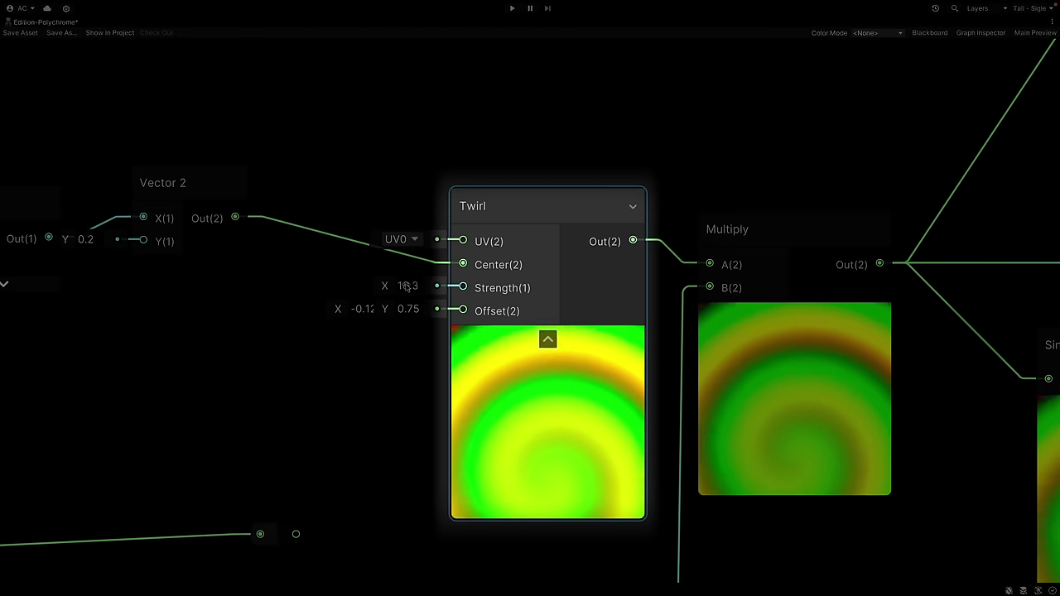
# Raise Twirl Strength, wire the reroute into Hue Offset and Rotation into Twirl Offset
pyautogui.moveTo(384, 286)
pyautogui.mouseDown()
pyautogui.moveTo(581, 288)
pyautogui.moveTo(605, 300)
pyautogui.mouseUp()
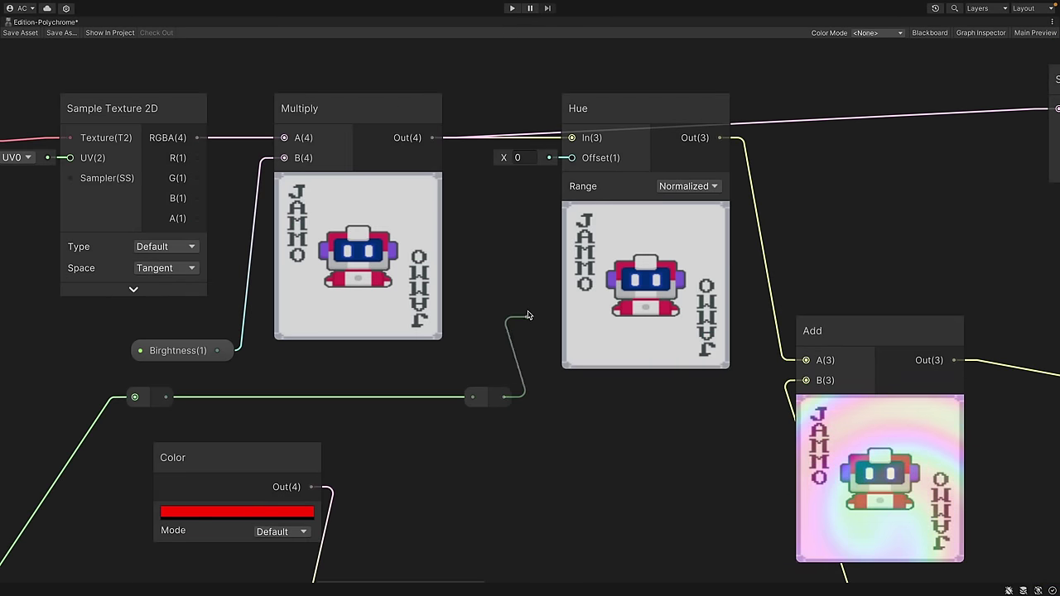
pyautogui.moveTo(567, 207); pyautogui.dragTo(571, 158)
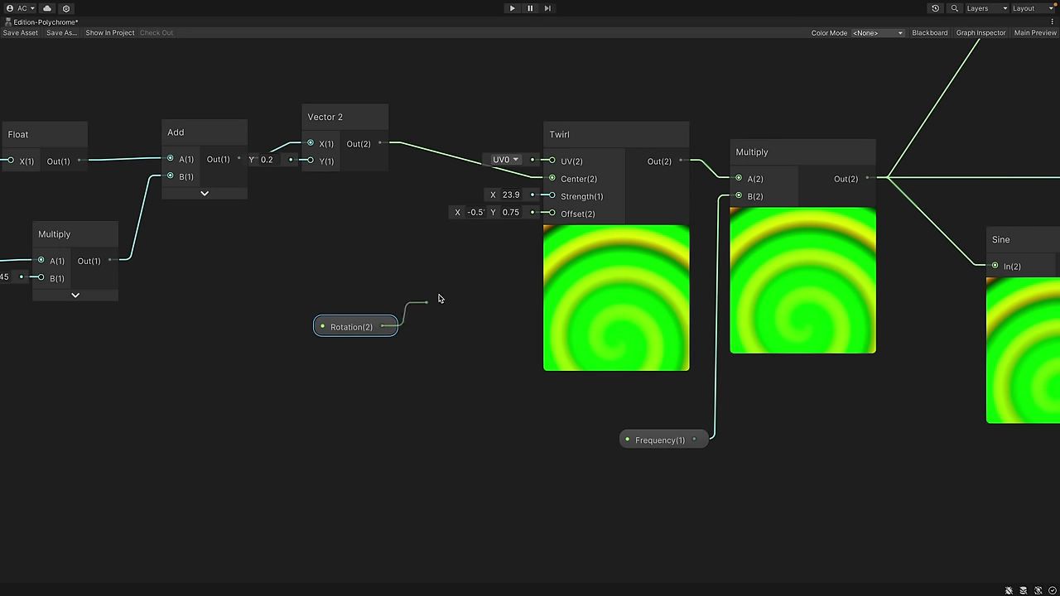
pyautogui.moveTo(552, 214); pyautogui.dragTo(553, 214)
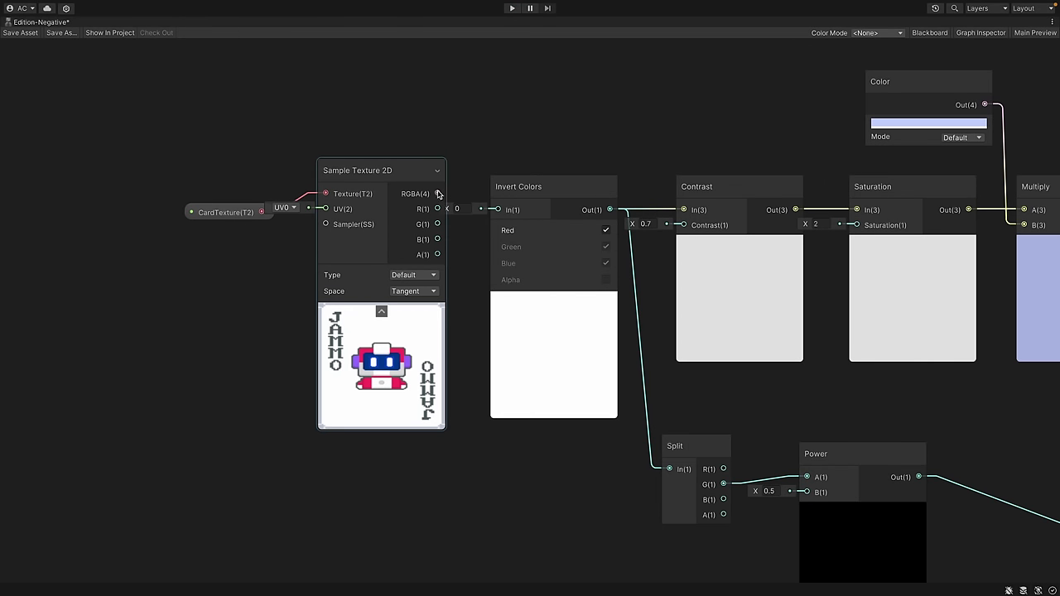
# Connect Sample Texture 2D RGBA to Invert Colors and the Power output to Multiply A
pyautogui.moveTo(495, 212); pyautogui.dragTo(497, 210)
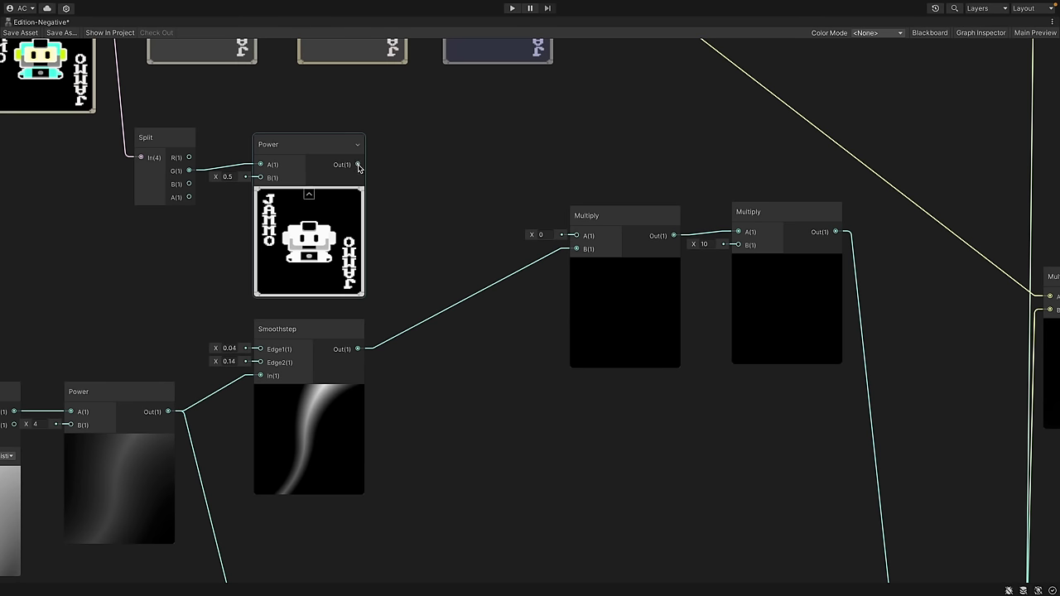
pyautogui.moveTo(593, 242); pyautogui.dragTo(589, 237)
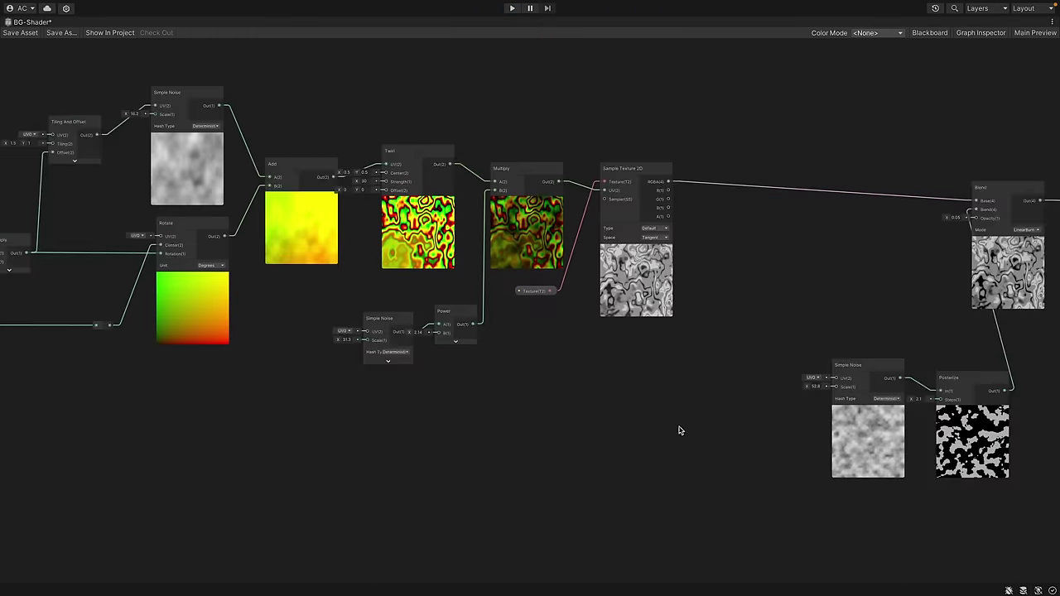
# Pan across the BG-Shader graph, then run the game to see the swirling green background
pyautogui.moveTo(942, 469)
pyautogui.mouseDown(button='middle')
pyautogui.moveTo(848, 489)
pyautogui.moveTo(871, 485)
pyautogui.mouseUp(button='middle')
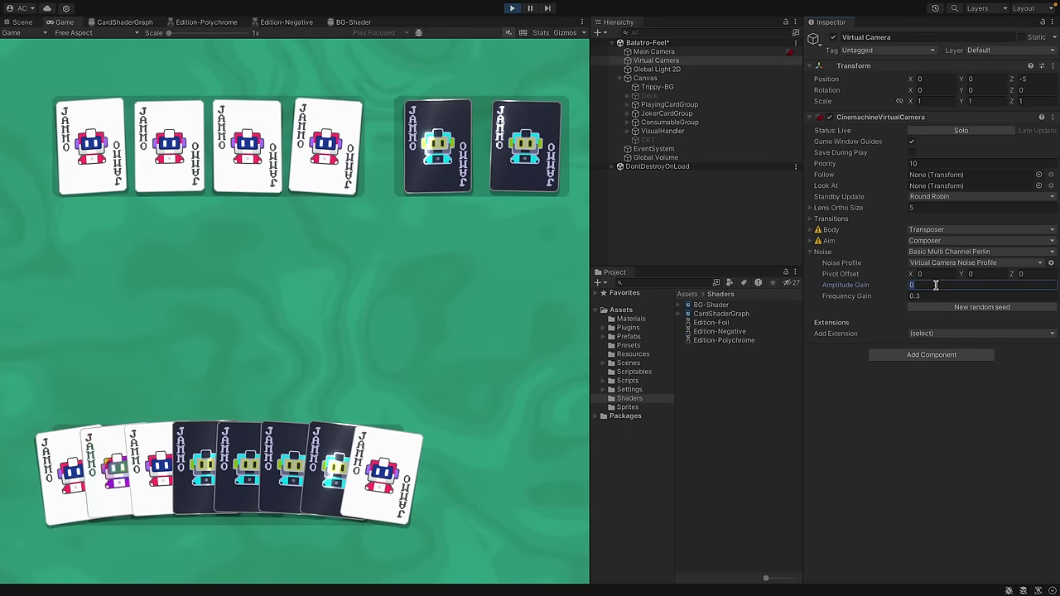
# Set the virtual camera noise Amplitude Gain to 1 and enable the CRT overlay object
pyautogui.write('1')
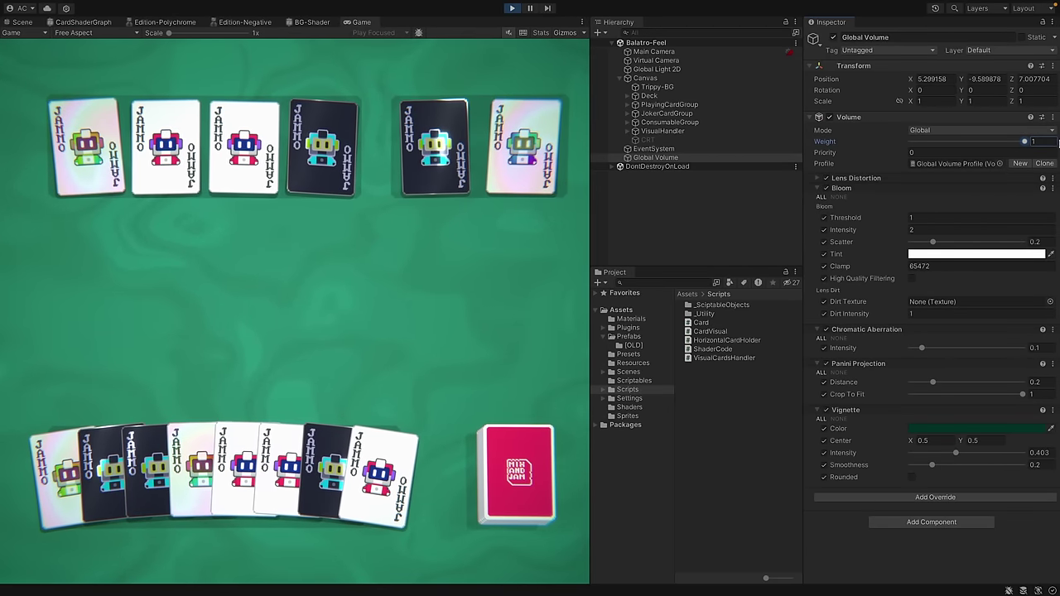
pyautogui.click(694, 141)
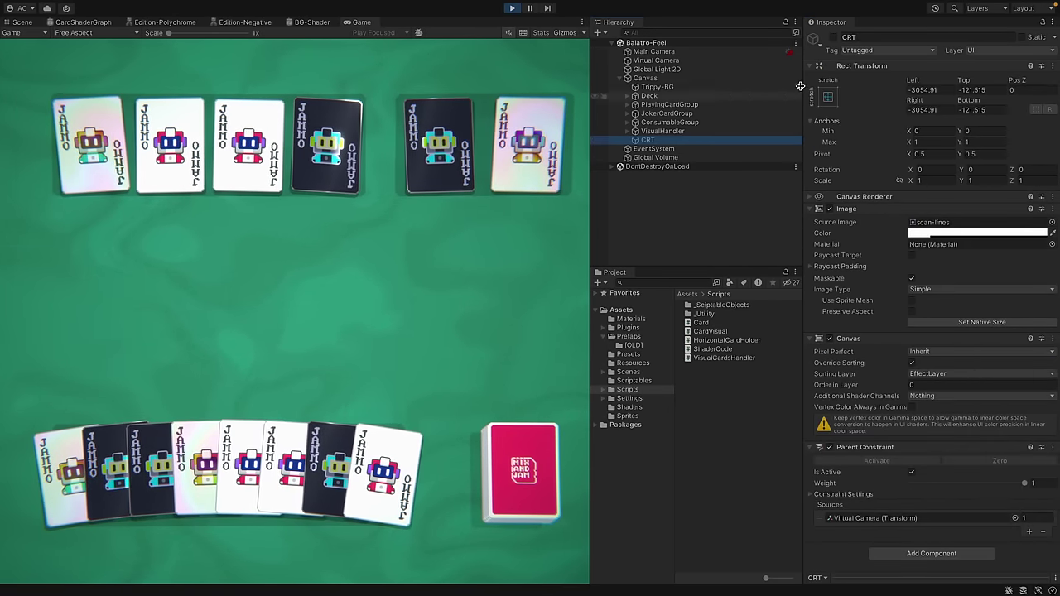
pyautogui.click(834, 38)
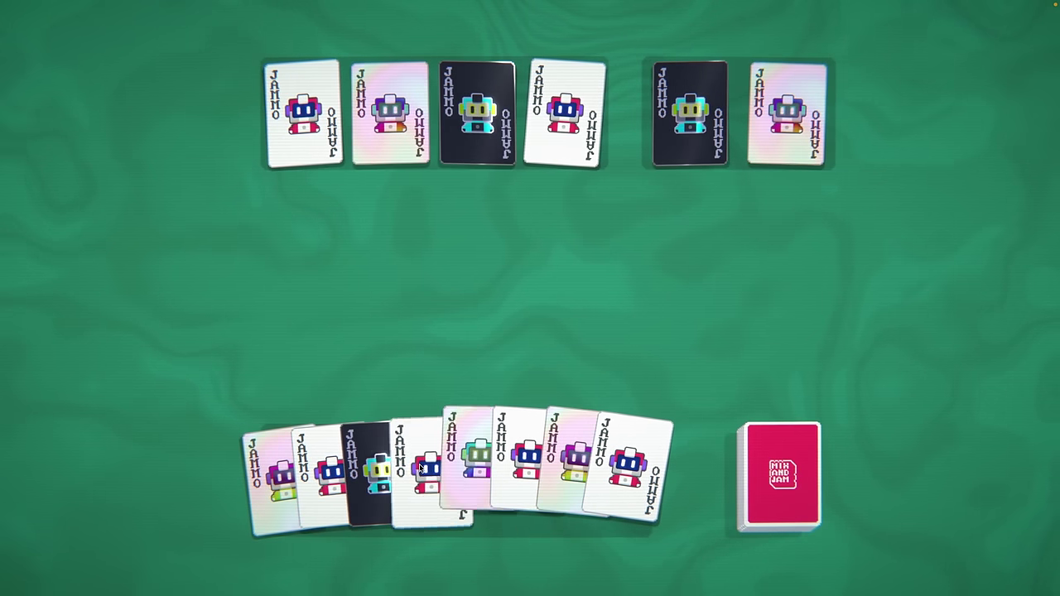
# Pull the black Jammo card from the hand, shuffle a top-row card, and send the holographic card right
pyautogui.moveTo(369, 460)
pyautogui.mouseDown()
pyautogui.moveTo(399, 264)
pyautogui.moveTo(654, 478)
pyautogui.moveTo(381, 319)
pyautogui.moveTo(529, 314)
pyautogui.mouseUp()
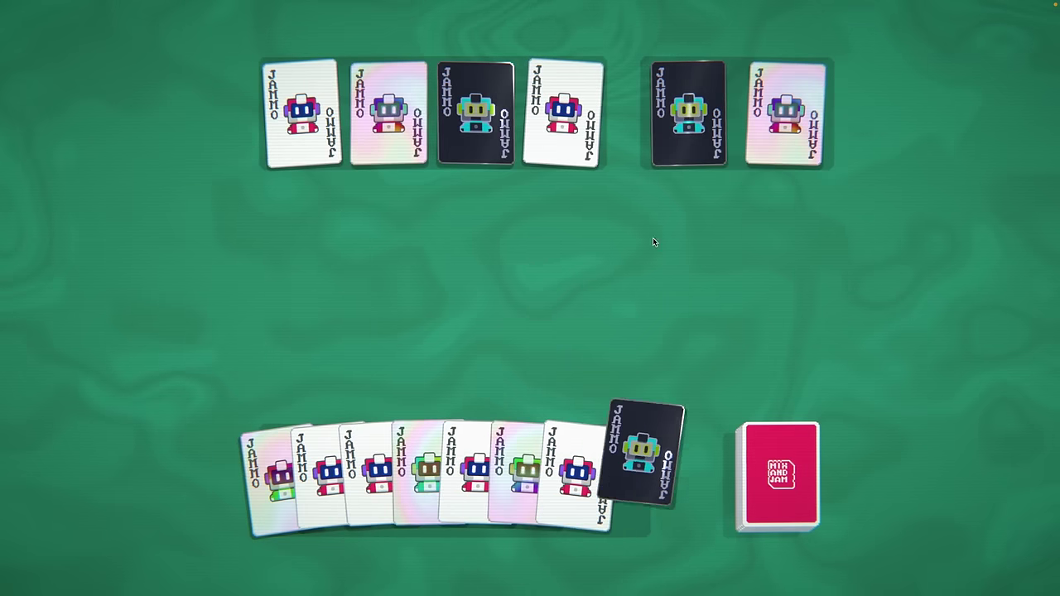
pyautogui.moveTo(527, 243); pyautogui.dragTo(265, 252)
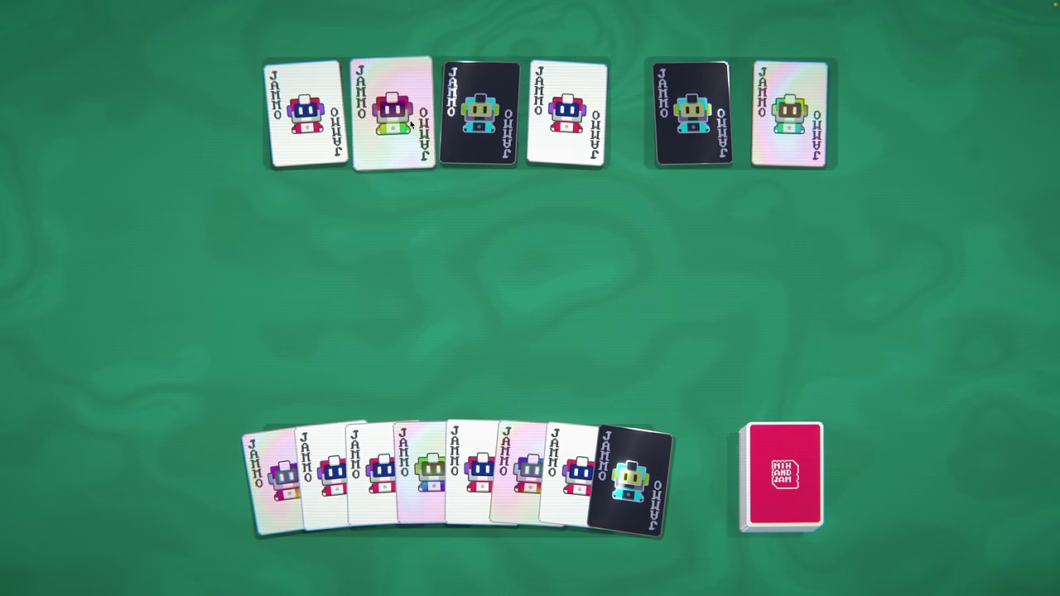
pyautogui.click(410, 122)
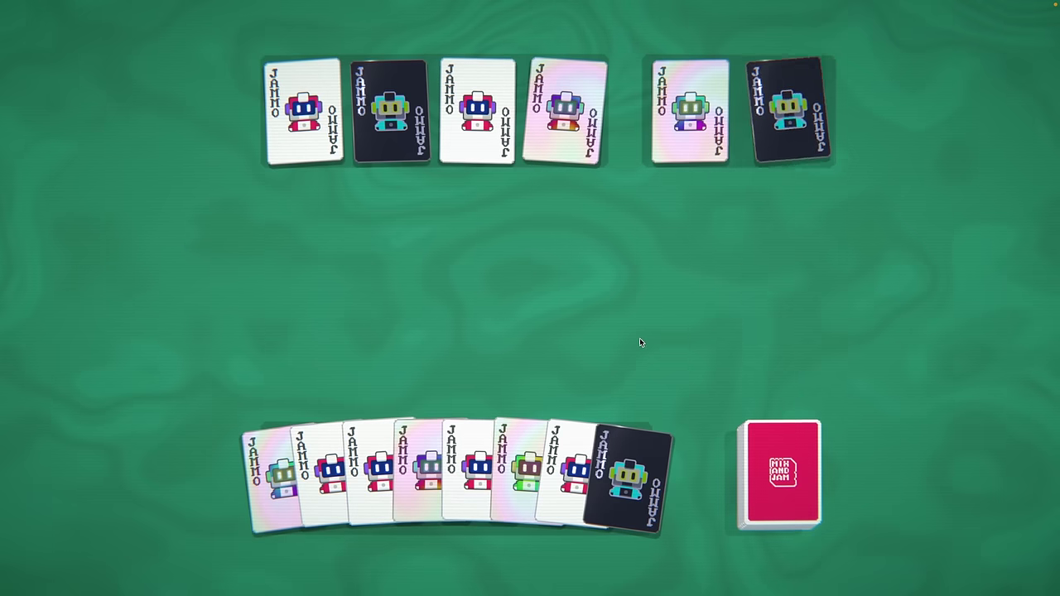